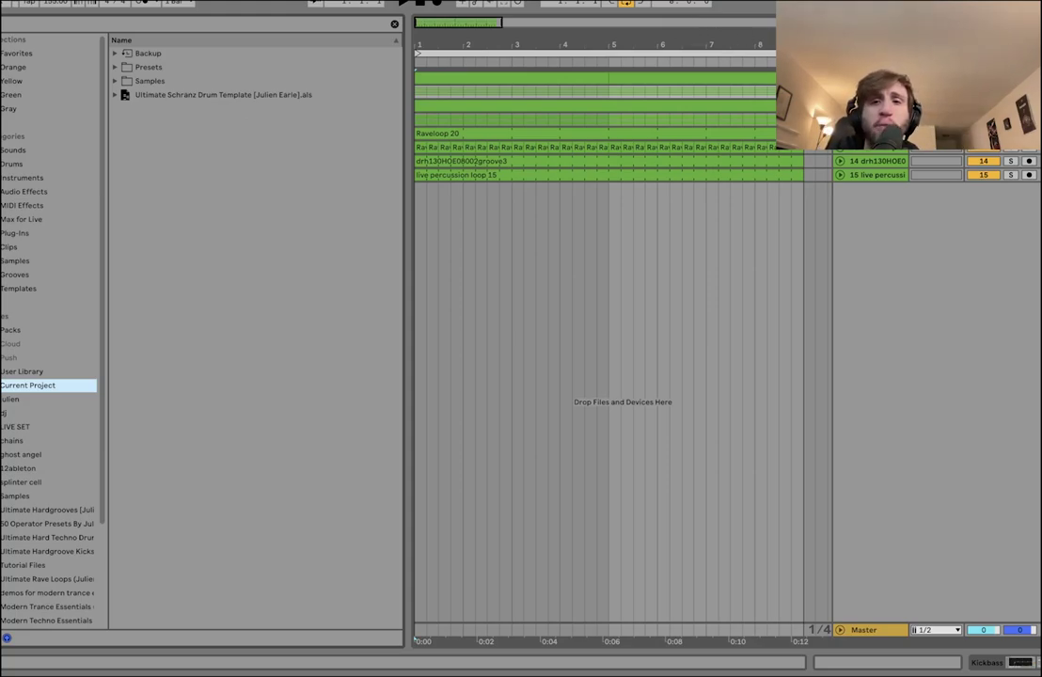
- Unfold the Kickbass group and play the arrangement with the device chain of track 3, the hard techno kick, shown
left_click(415, 92)
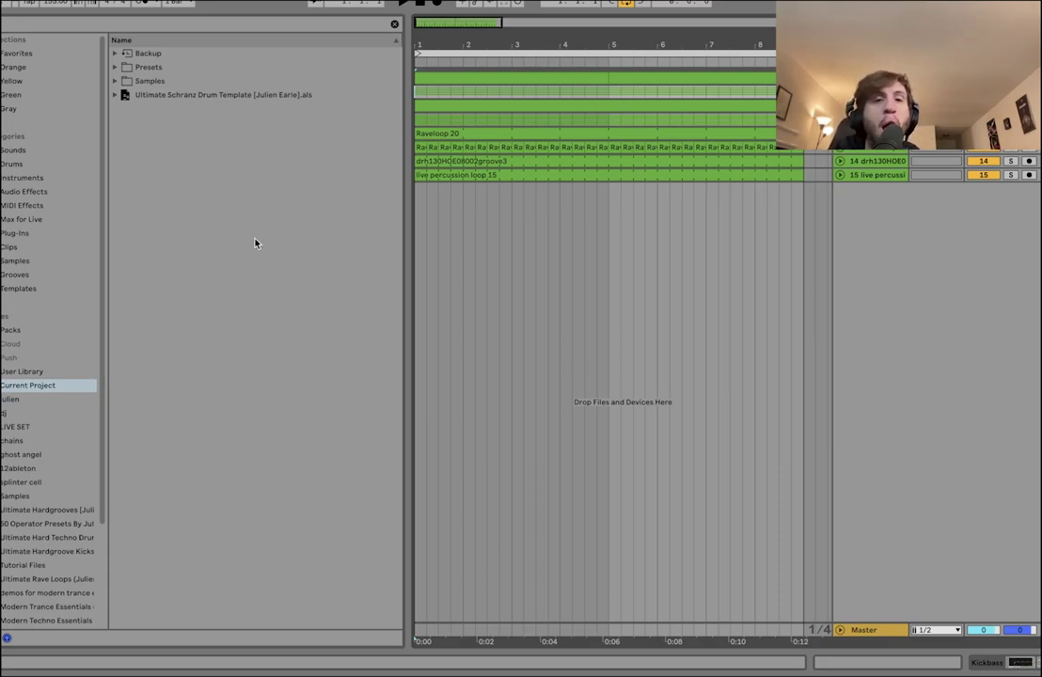
key("u")
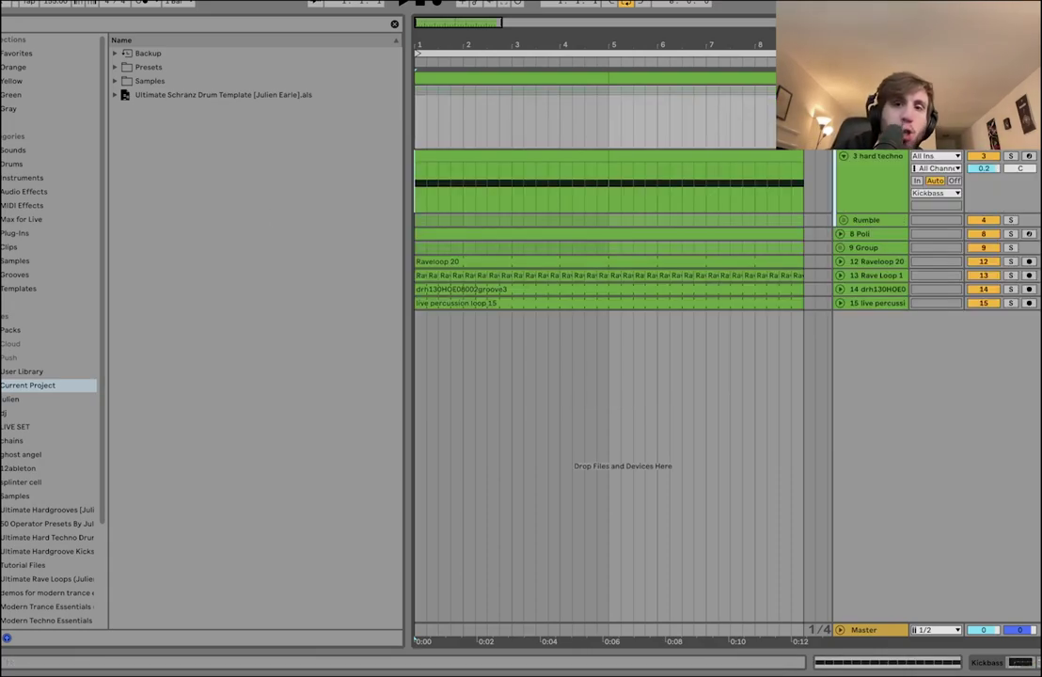
key("shift+Tab")
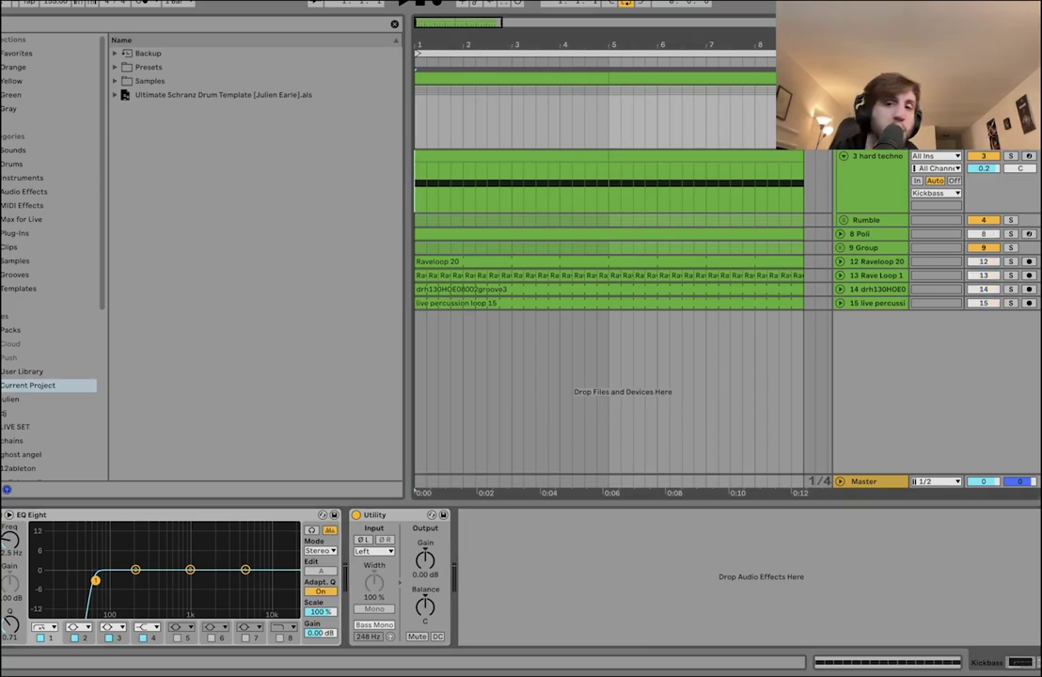
key("space")
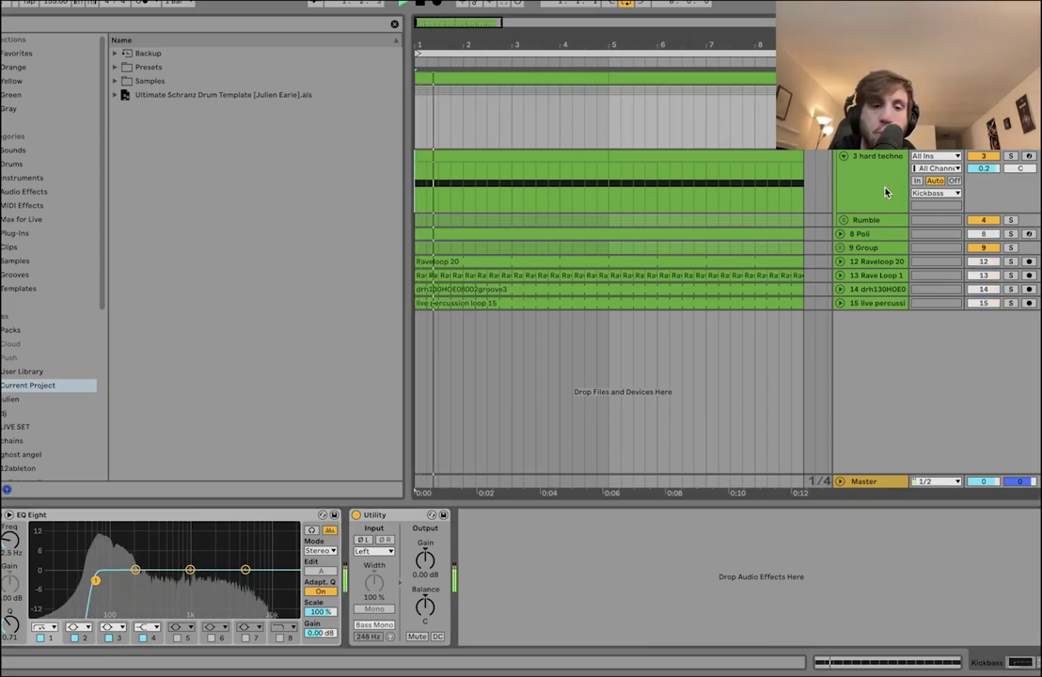
left_click(884, 192)
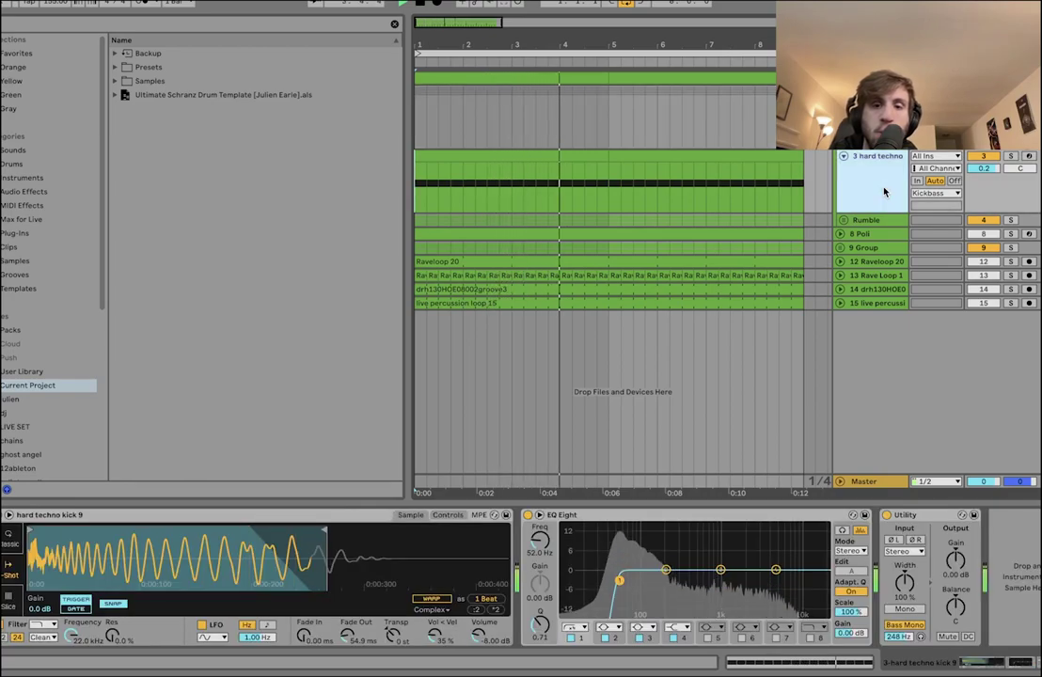
- Compare the Rumble group in solo with the hard techno kick on track 3 in solo, and stop playback
left_click(1012, 221)
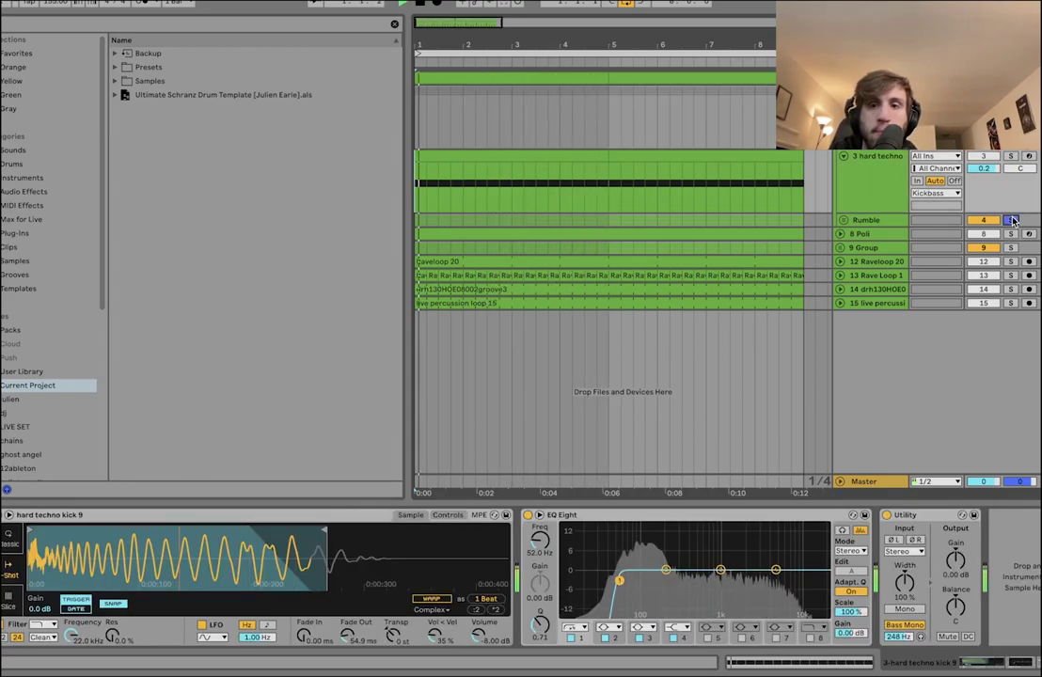
left_click(987, 156)
left_click(1011, 155)
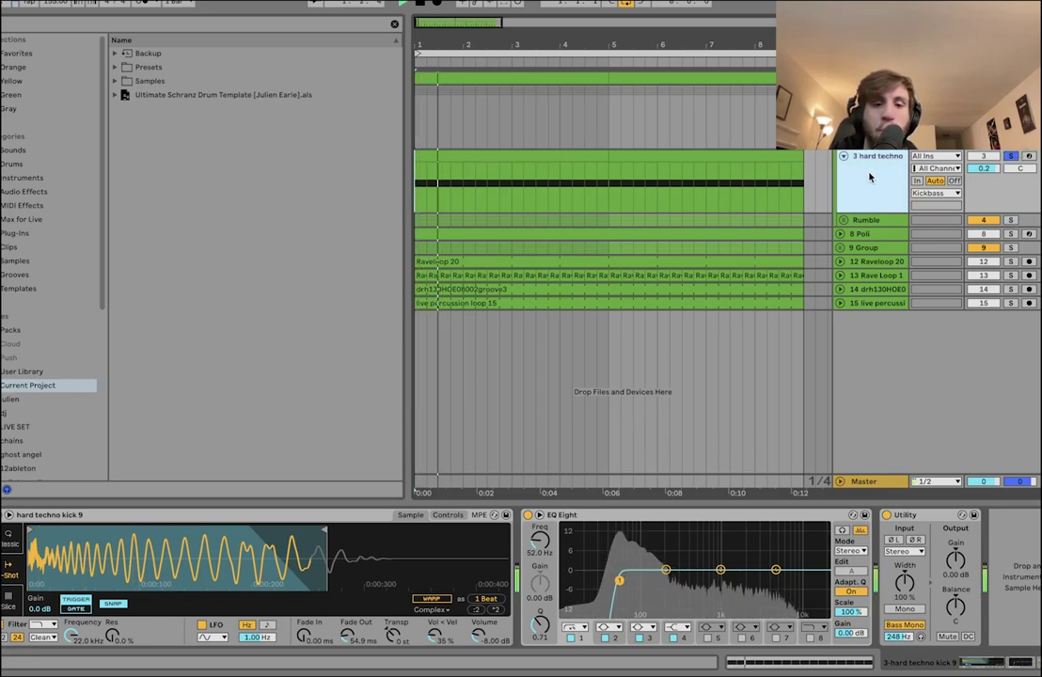
key("space")
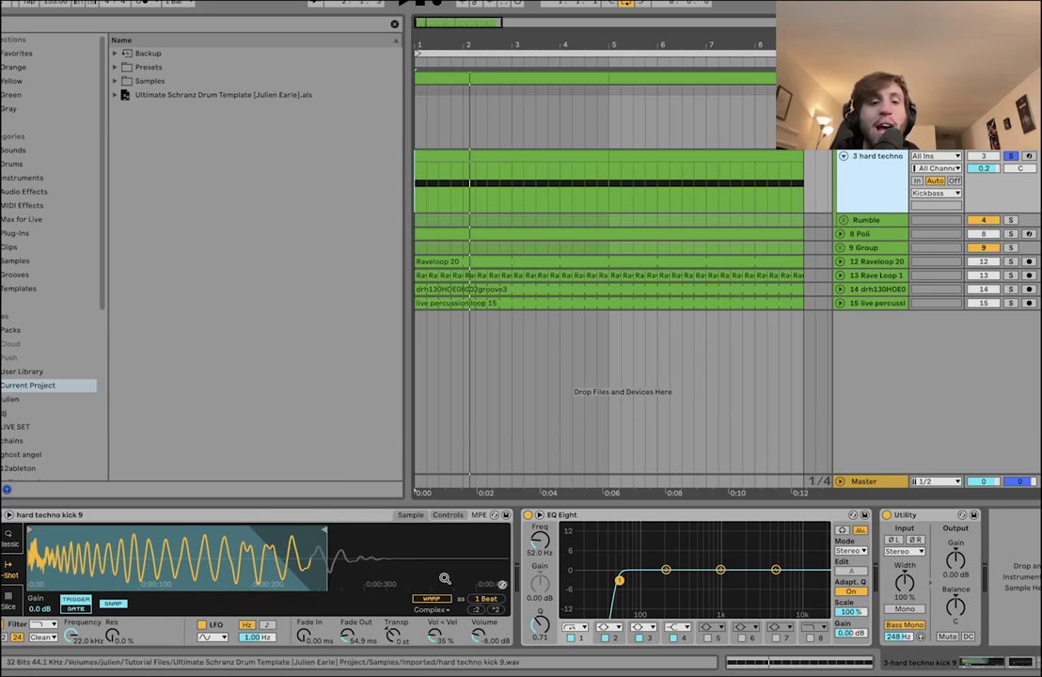
- Audition the soloed Rumble group with its effects shown, and return to the soloed kick's Utility device
left_click(1011, 221)
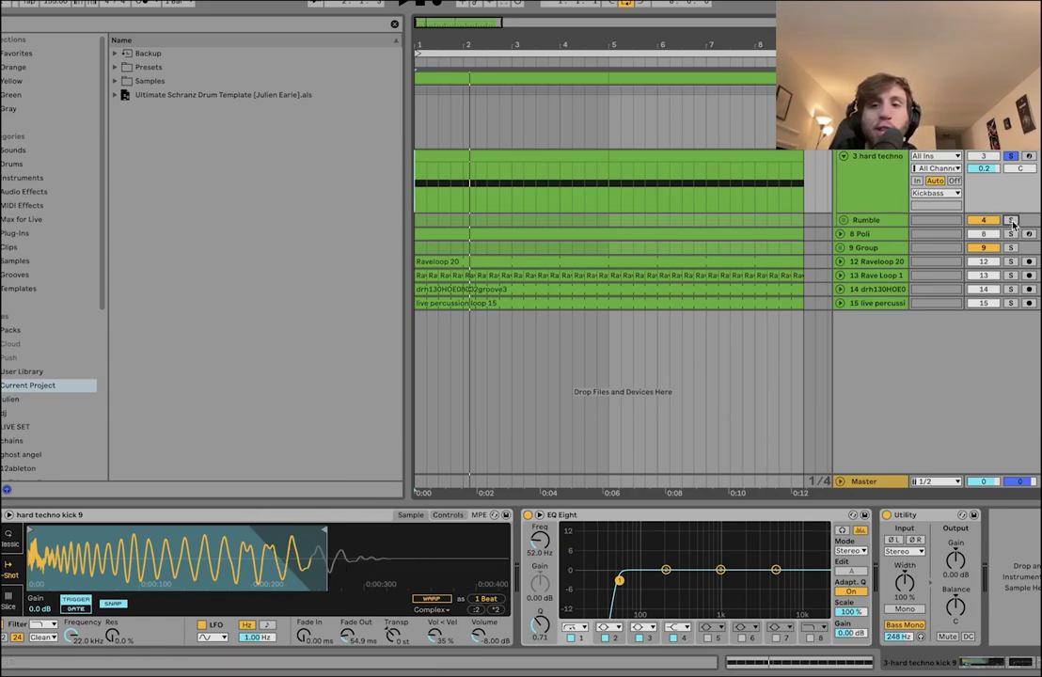
left_click(884, 221)
key("space")
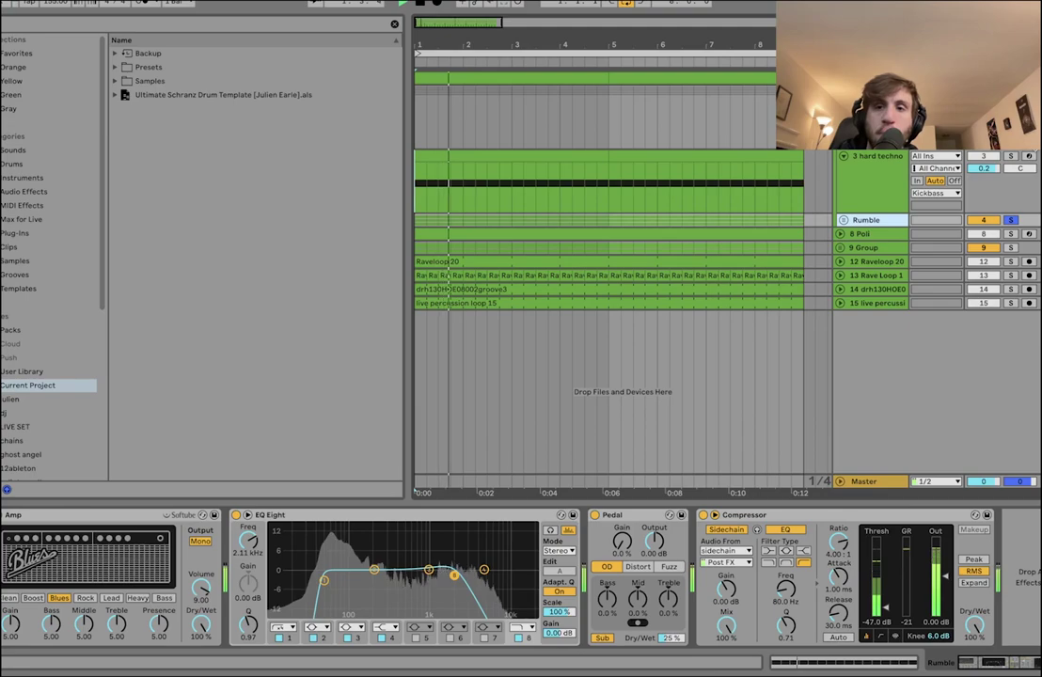
left_click(867, 188)
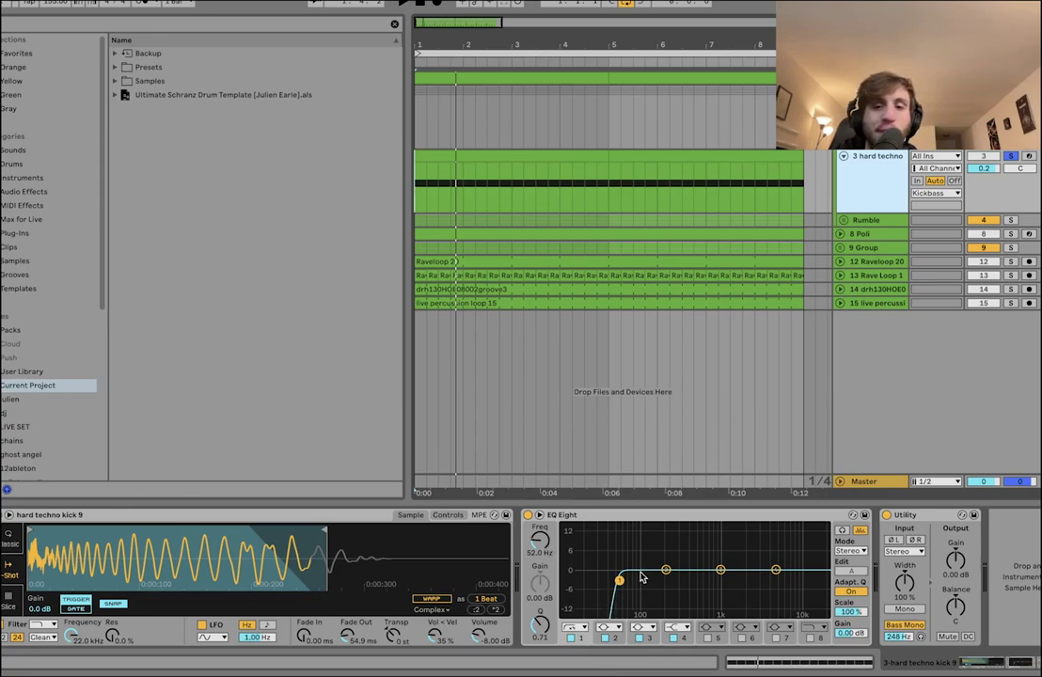
left_click(905, 515)
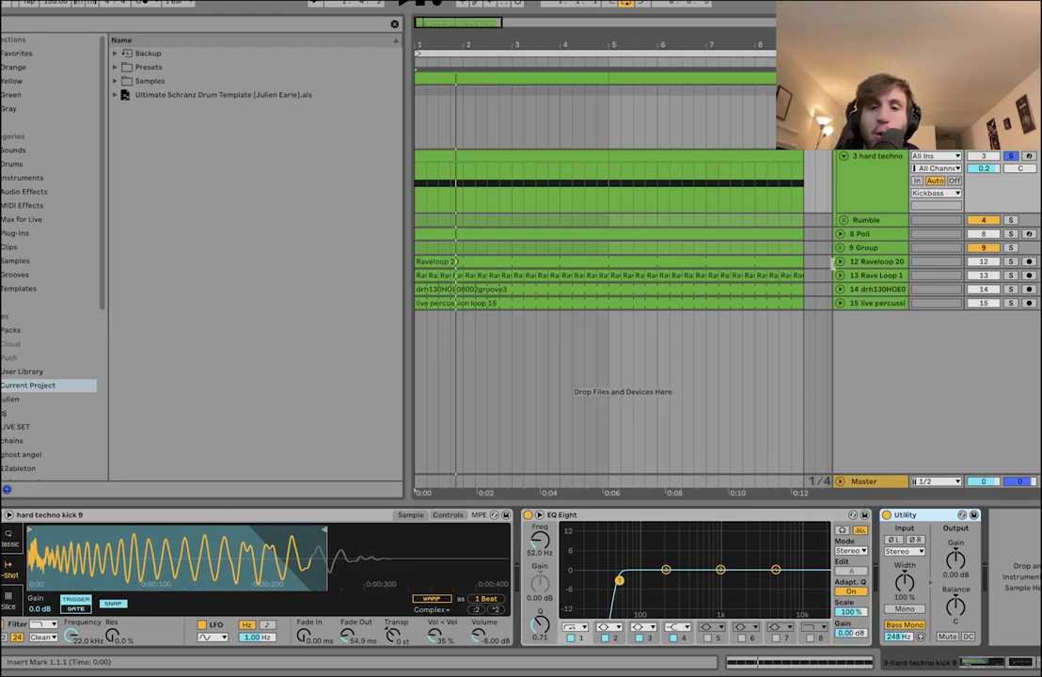
- Unfold the Rumble group to show its kick track and two rave loop tracks
left_click(873, 222)
left_click(844, 221)
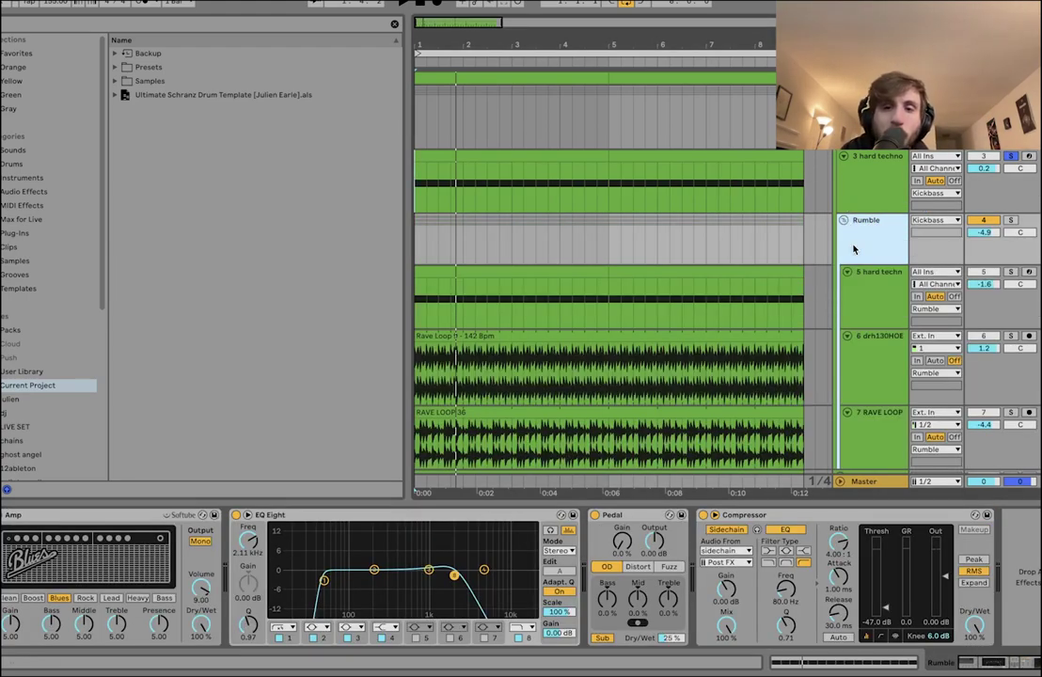
scroll(1015, 163, "down", 1)
scroll(1016, 187, "down", 3)
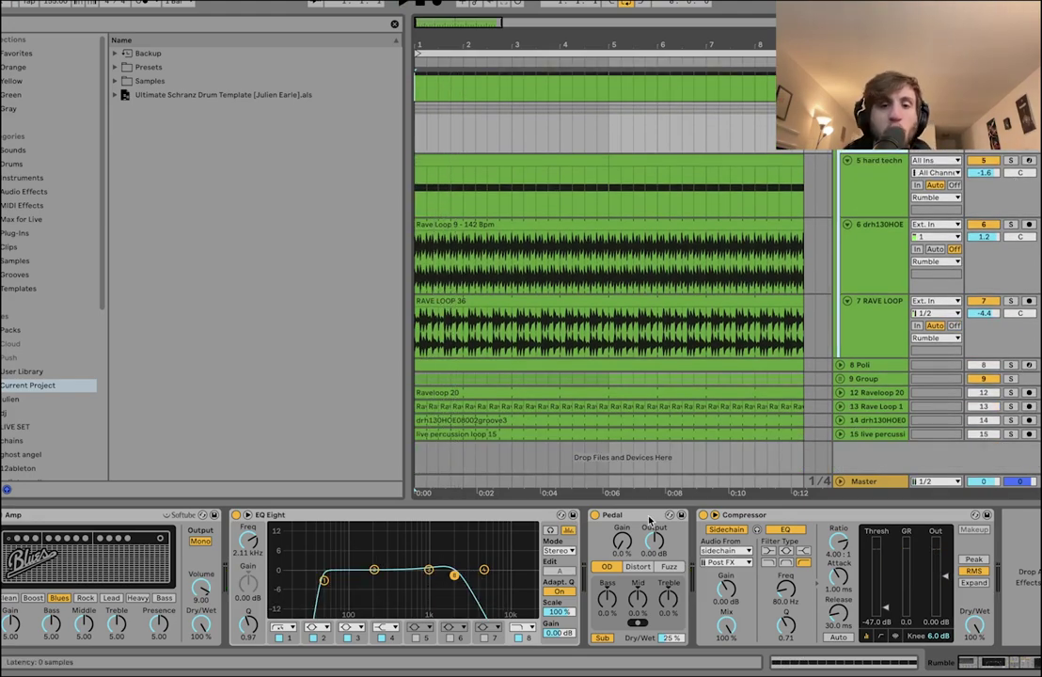
- Deactivate the Rumble group's Amp, EQ Eight, Pedal and Compressor, and play the group without effects
left_click(723, 516)
left_click(703, 515)
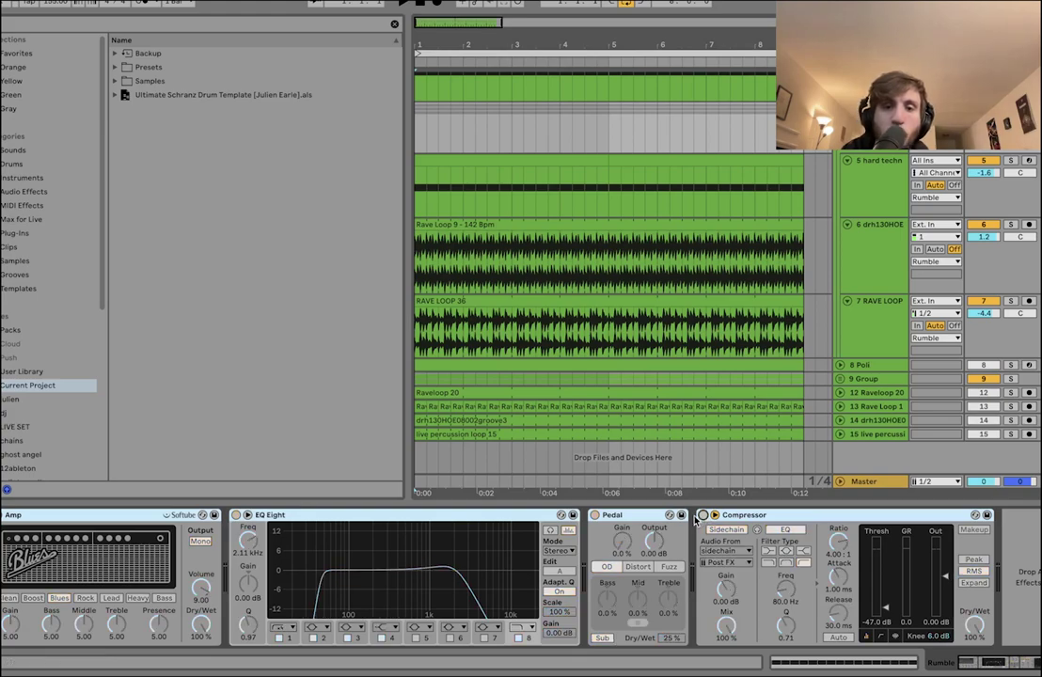
key("space")
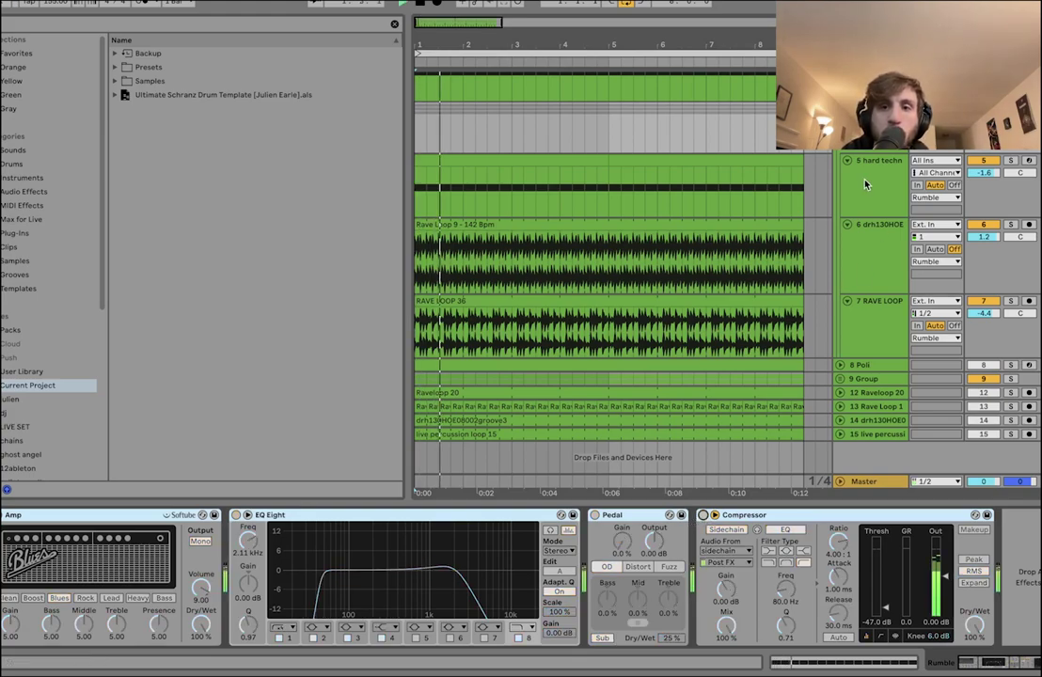
- Solo track 5, the kick inside the Rumble group, and examine its device chain during playback
left_click(870, 192)
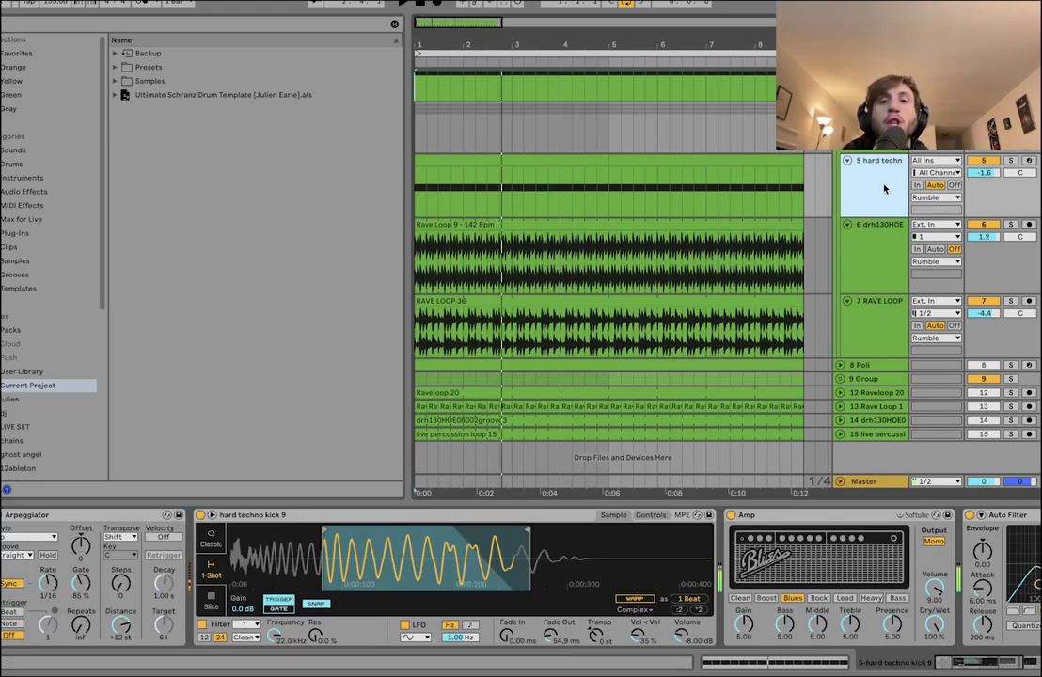
left_click(1010, 161)
left_click(879, 205)
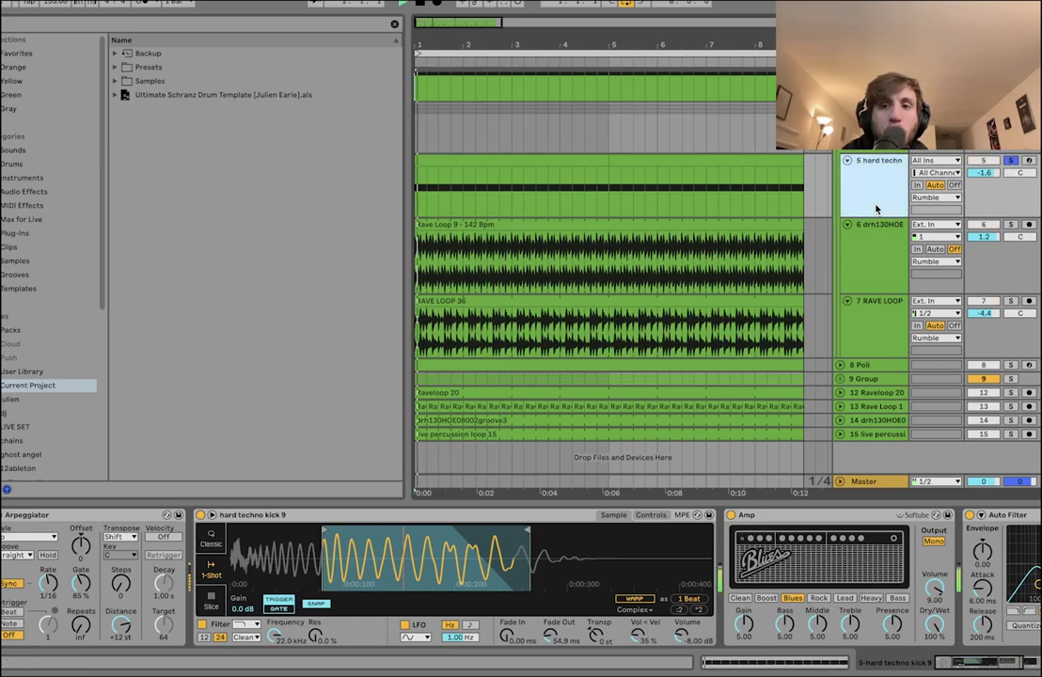
scroll(404, 600, "right", 5)
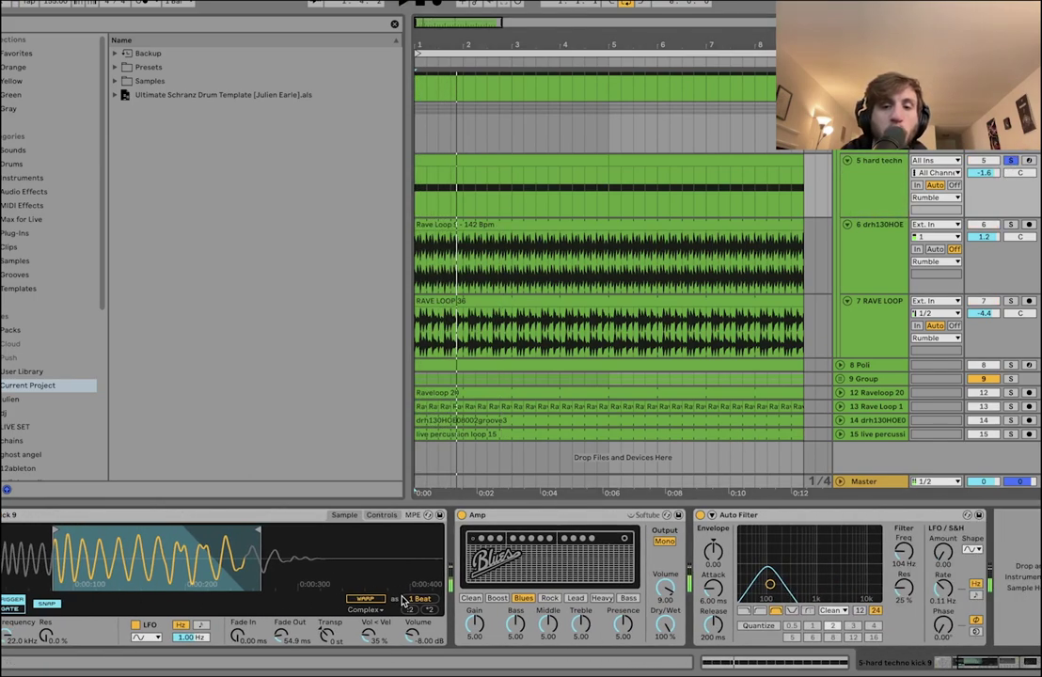
- Audition track 5 with Amp and Auto Filter bypassed, and reactivate both devices for comparison
left_click(700, 516)
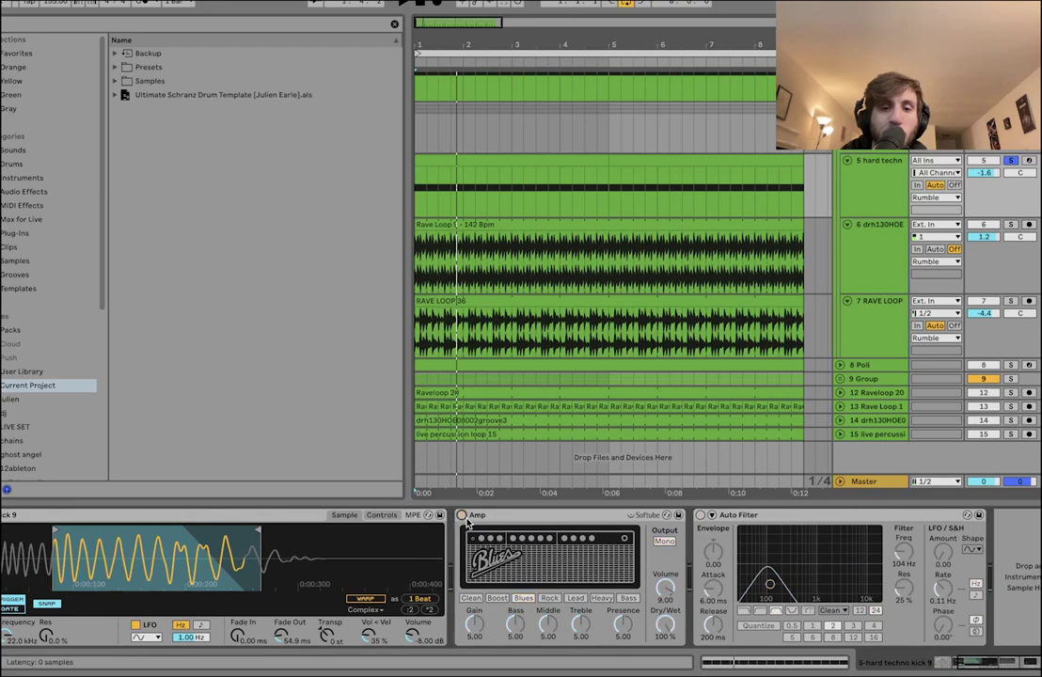
scroll(483, 534, "left", 5)
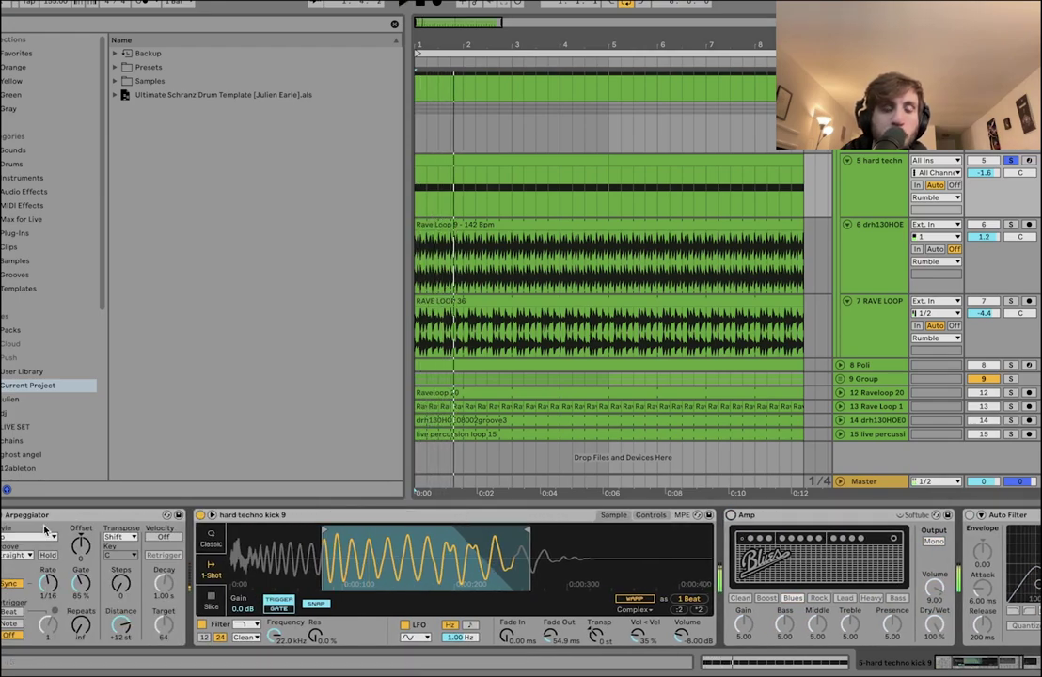
scroll(424, 523, "right", 5)
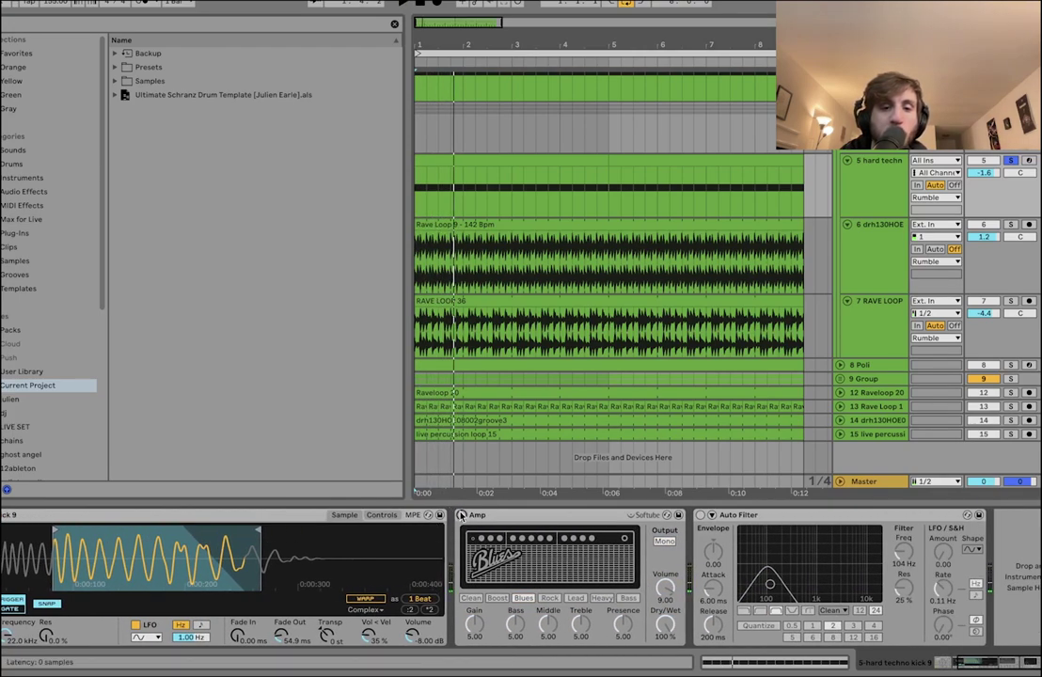
left_click(461, 515)
left_click(700, 516)
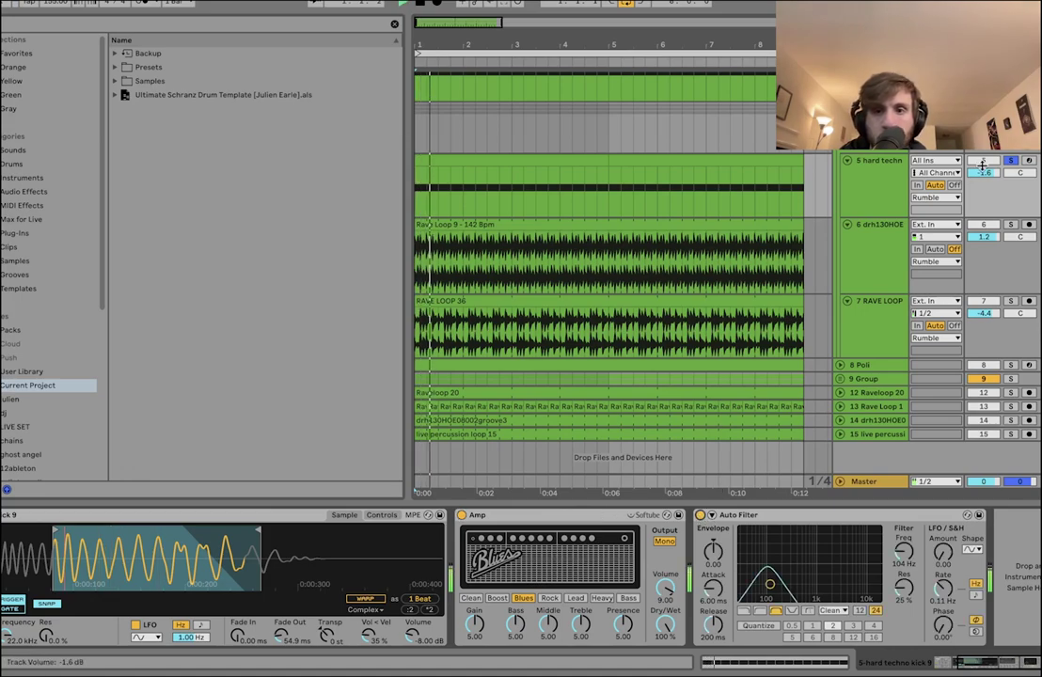
- Solo track 6 in the Rumble group and play it with its Amp and both Auto Filters deactivated
left_click(1011, 225)
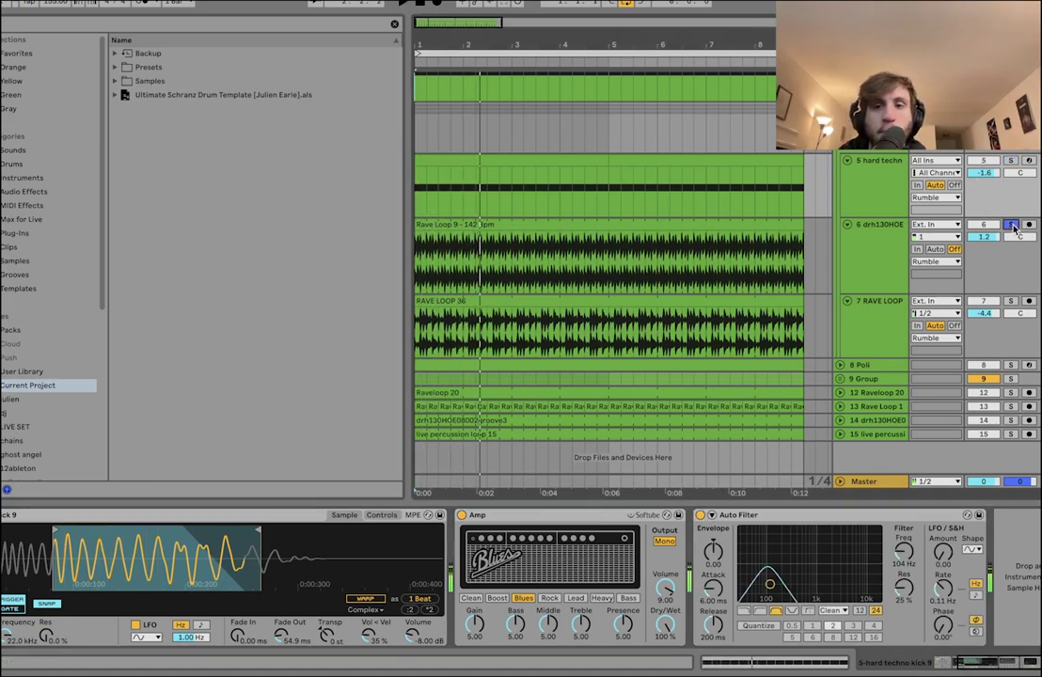
left_click(882, 247)
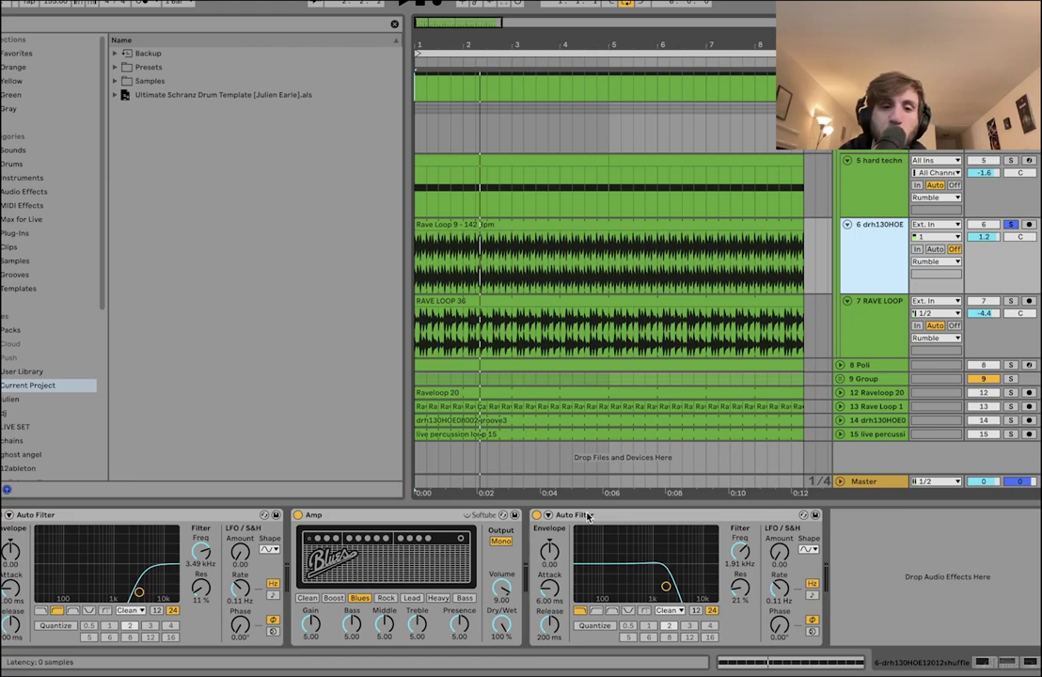
key("space")
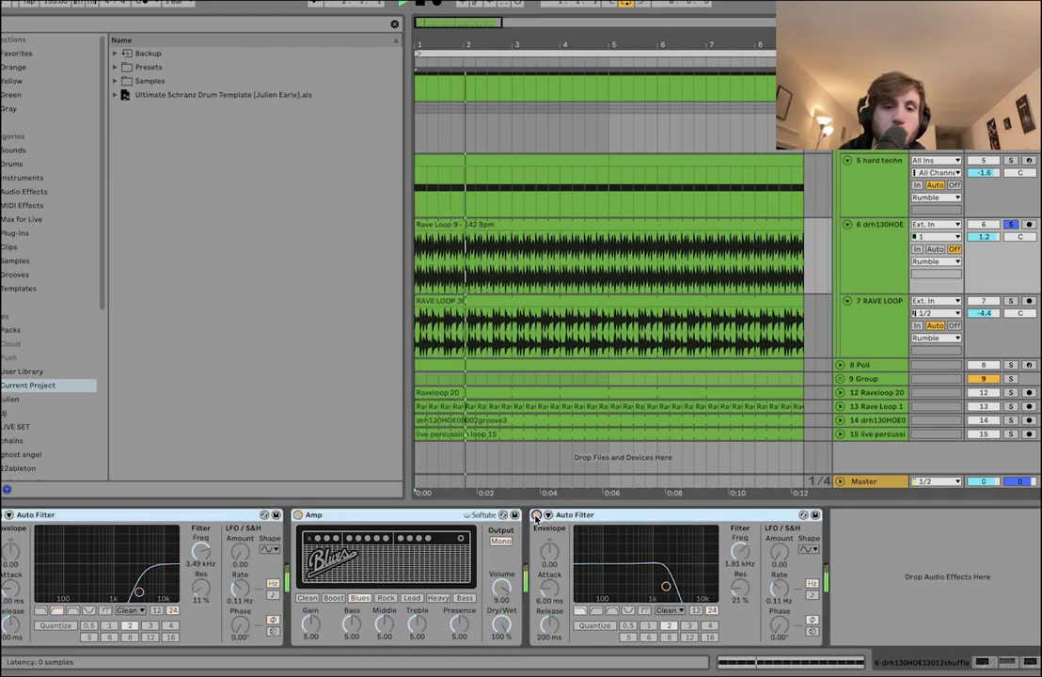
left_click(535, 516)
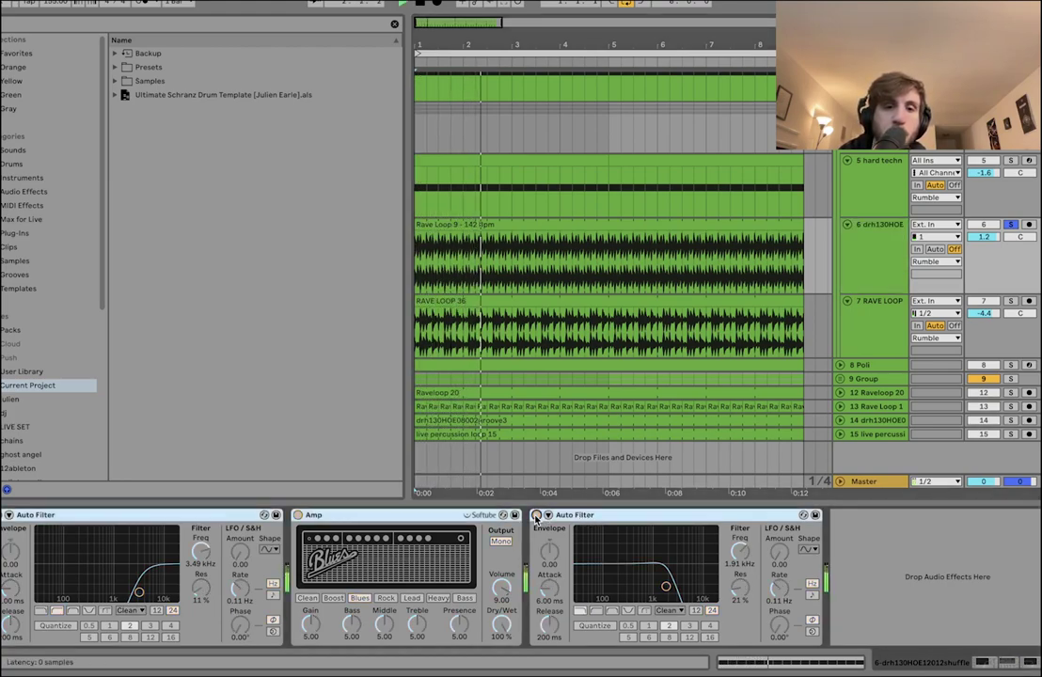
- Solo track 7, RAVE LOOP 36, and compare its sound with both Auto Filters bypassed and reactivated
left_click(1010, 301)
left_click(838, 329)
left_click(865, 329)
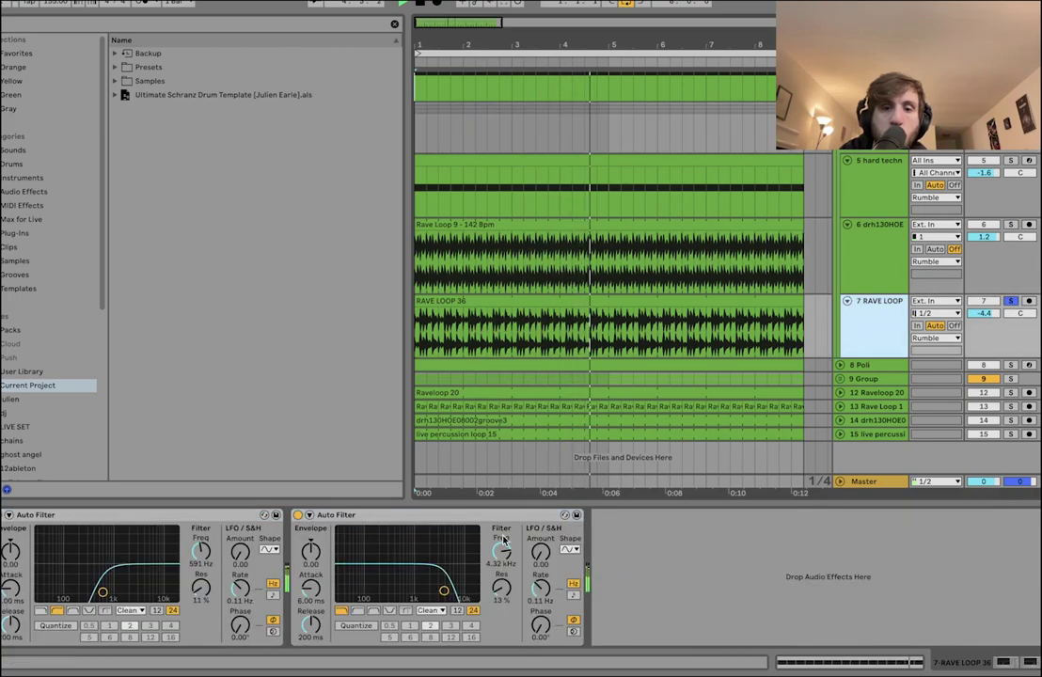
left_click(297, 516)
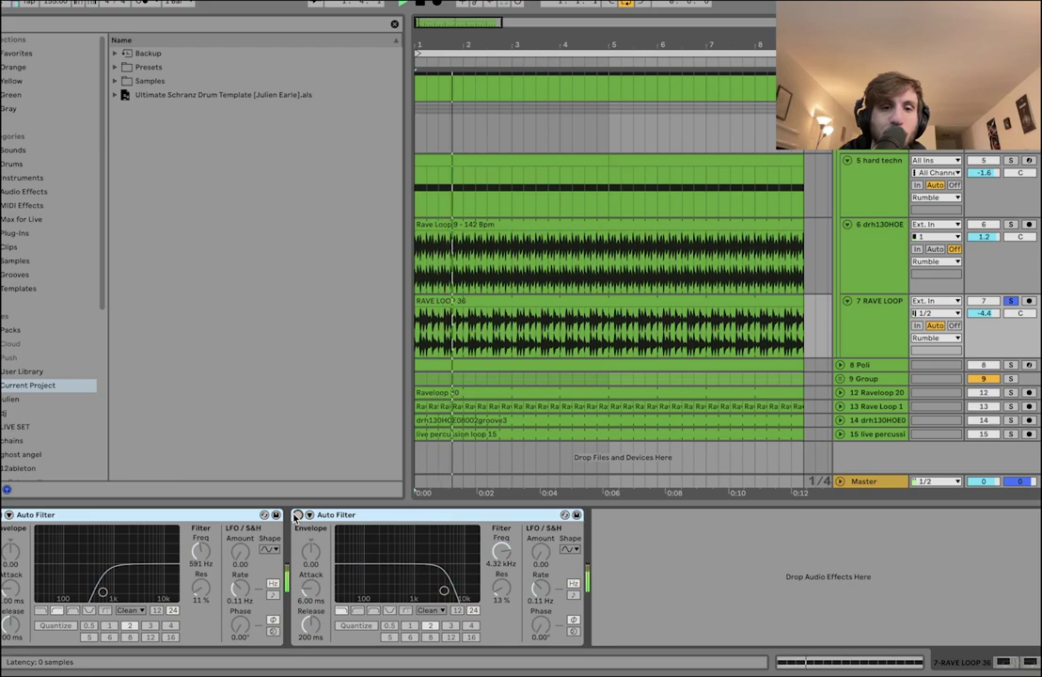
left_click(297, 516)
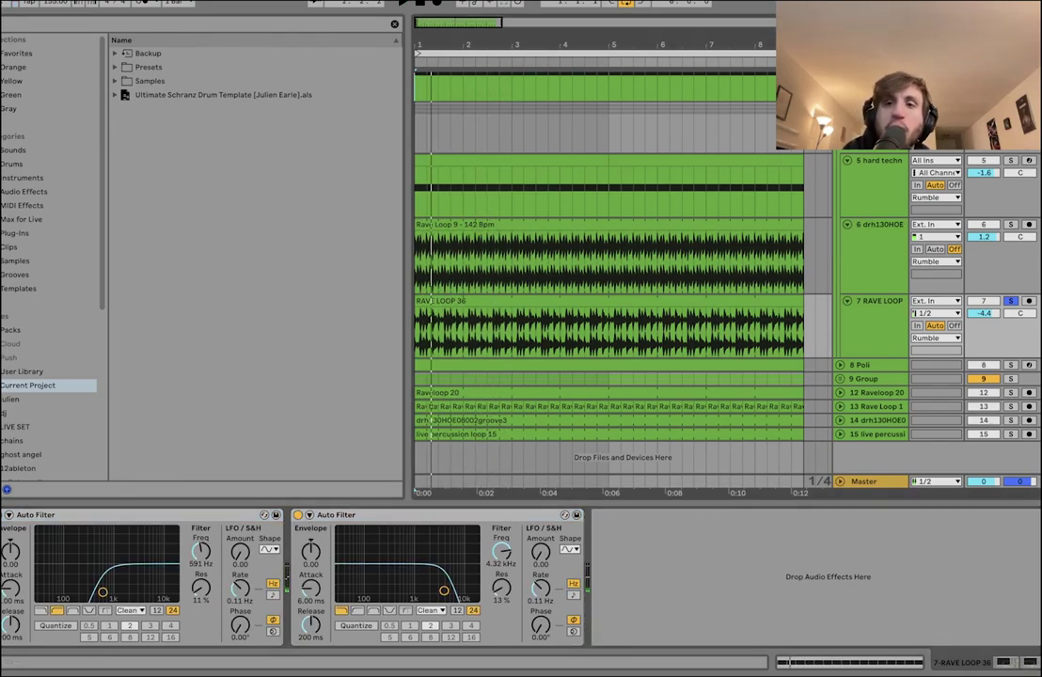
- Play the whole Rumble group in solo and reactivate its Amp and EQ Eight
left_click(873, 117)
key("space")
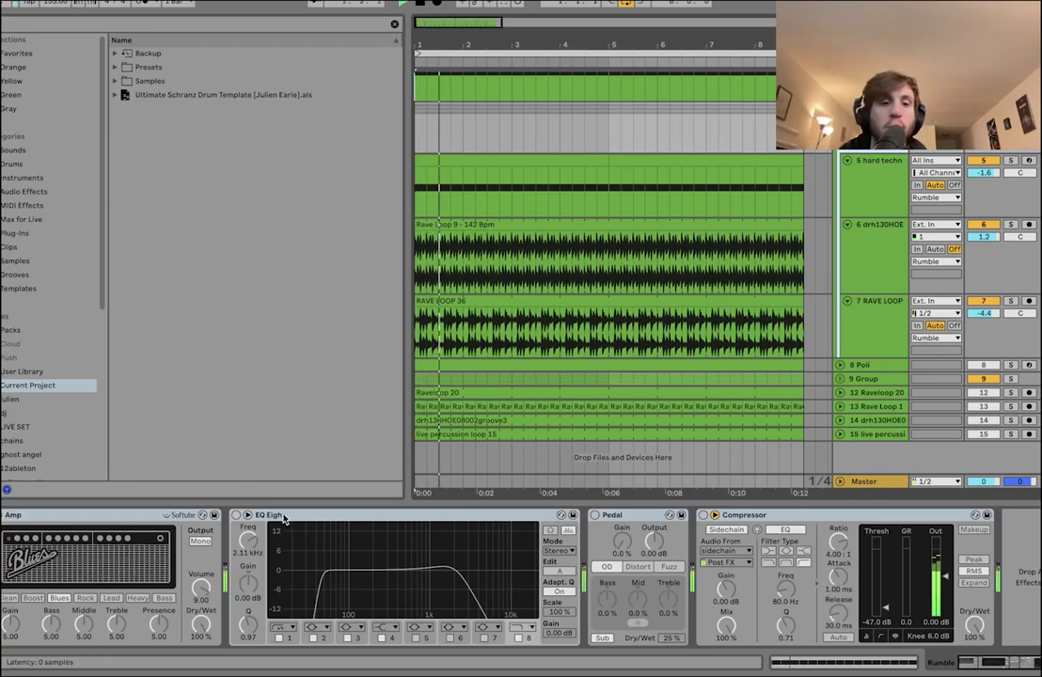
left_click(4, 516)
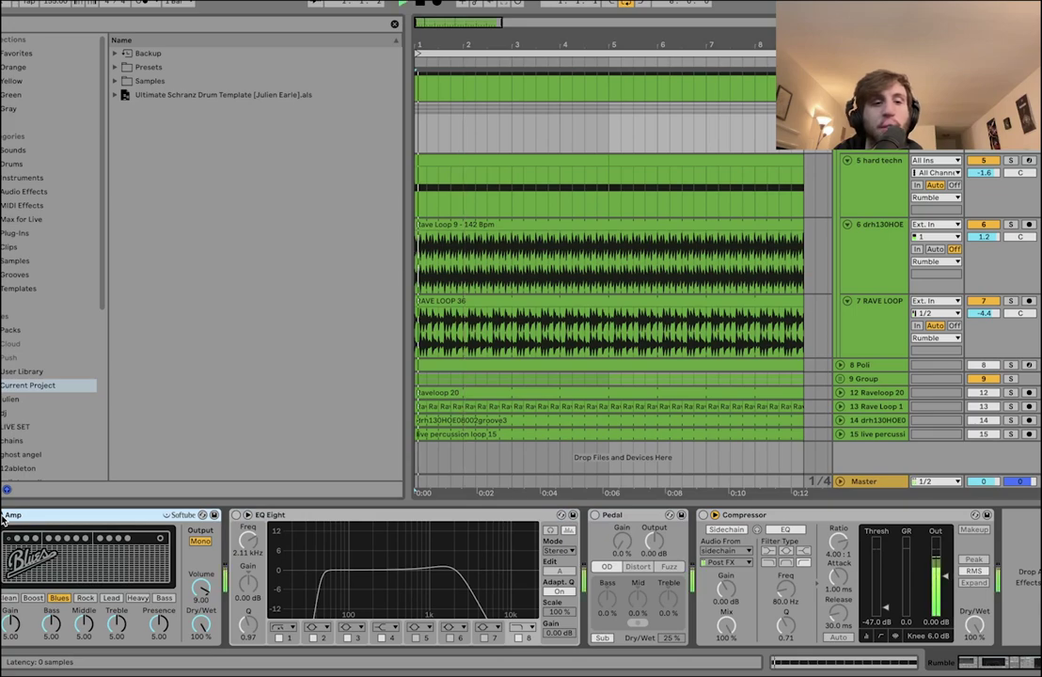
left_click(236, 515)
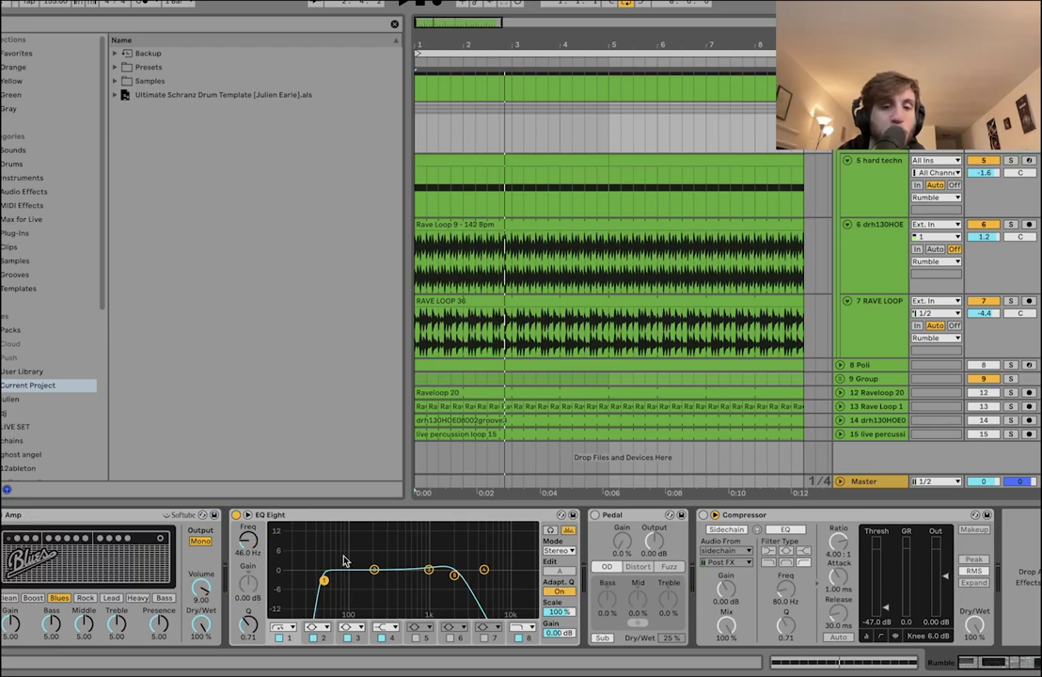
- Select the Rumble EQ Eight's high-cut band 8, reactivate the Pedal and play the group
left_click(455, 578)
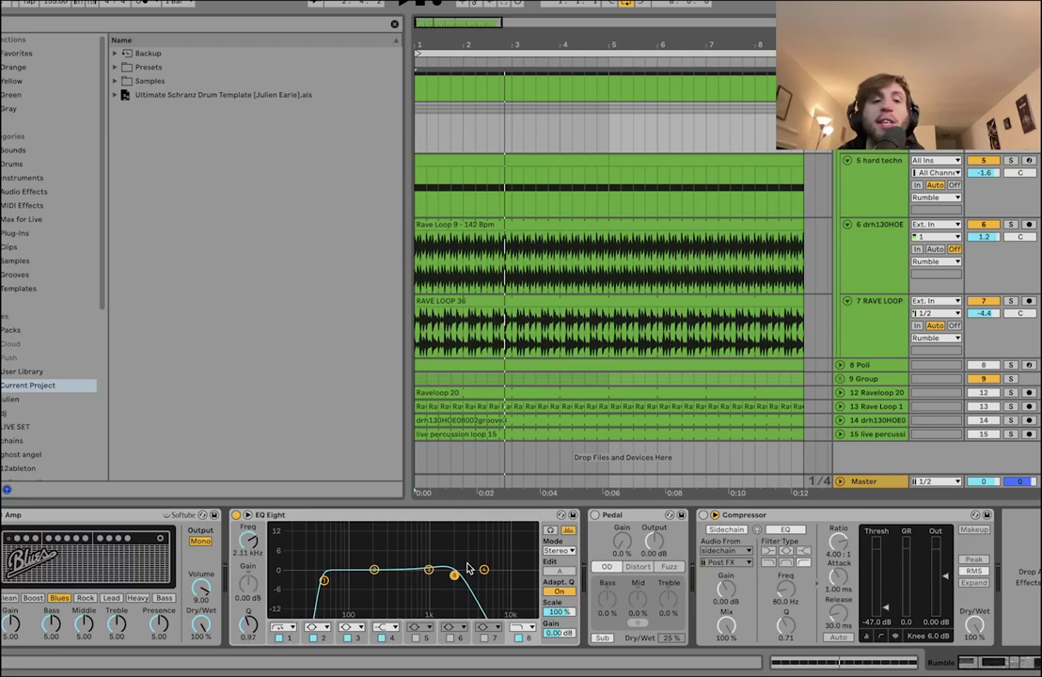
left_click(594, 516)
key("c")
key("space")
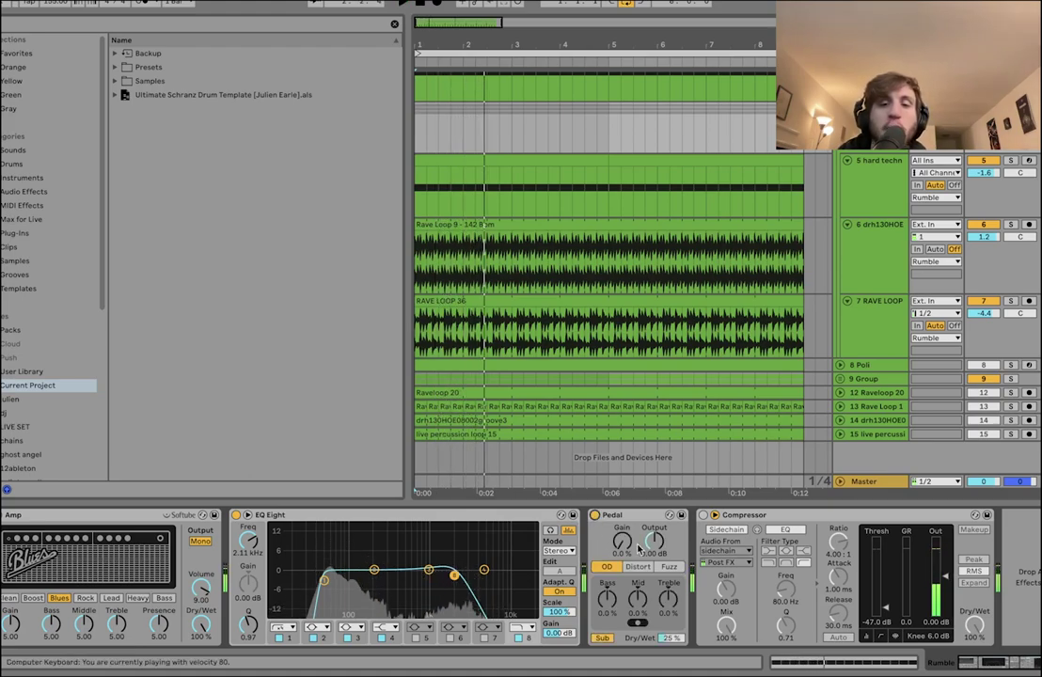
- Reactivate the Compressor on the Rumble group, play it, and fold the group
left_click(704, 515)
scroll(487, 335, "up", 3)
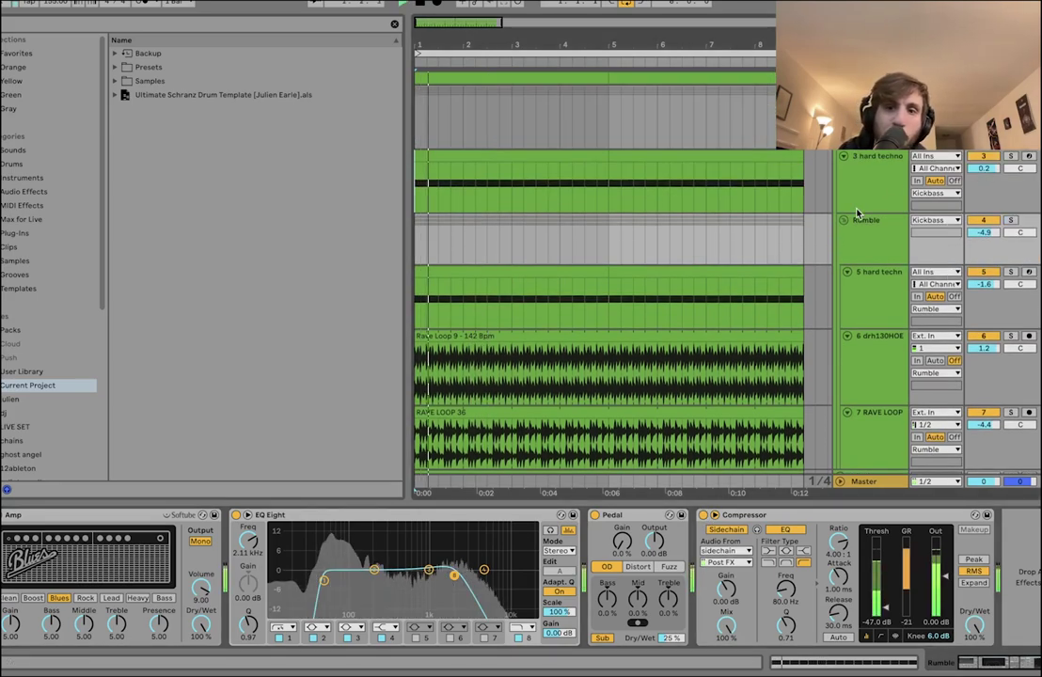
left_click(851, 219)
- Play the Kickbass group and compare its sound with its EQ Eight bypassed and reactivated
left_click(866, 166)
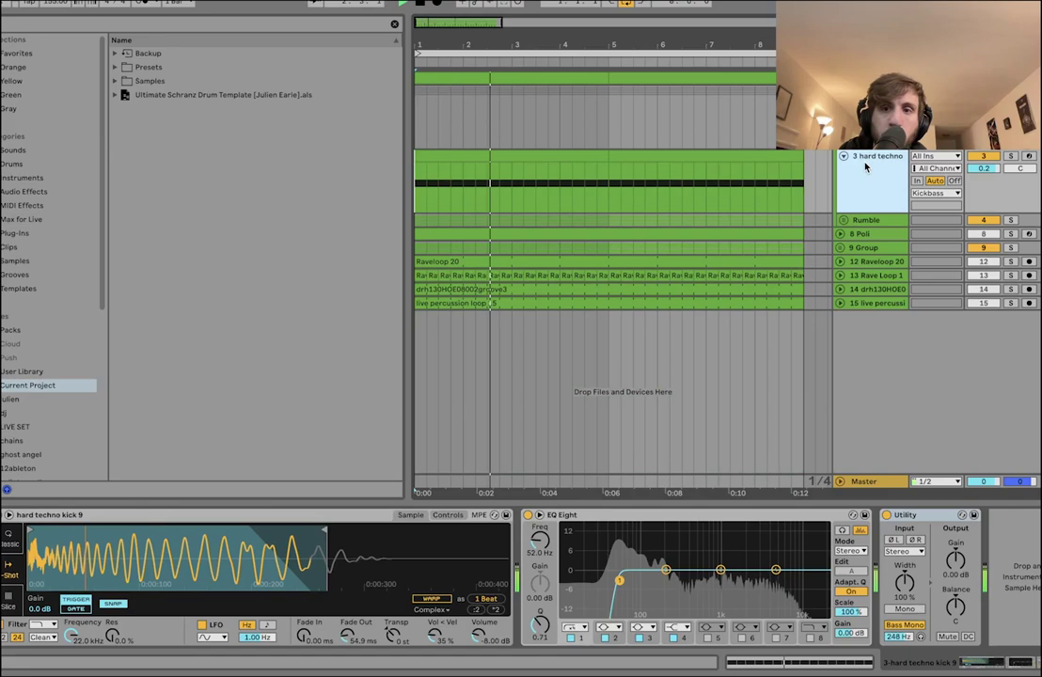
left_click(866, 92)
key("space")
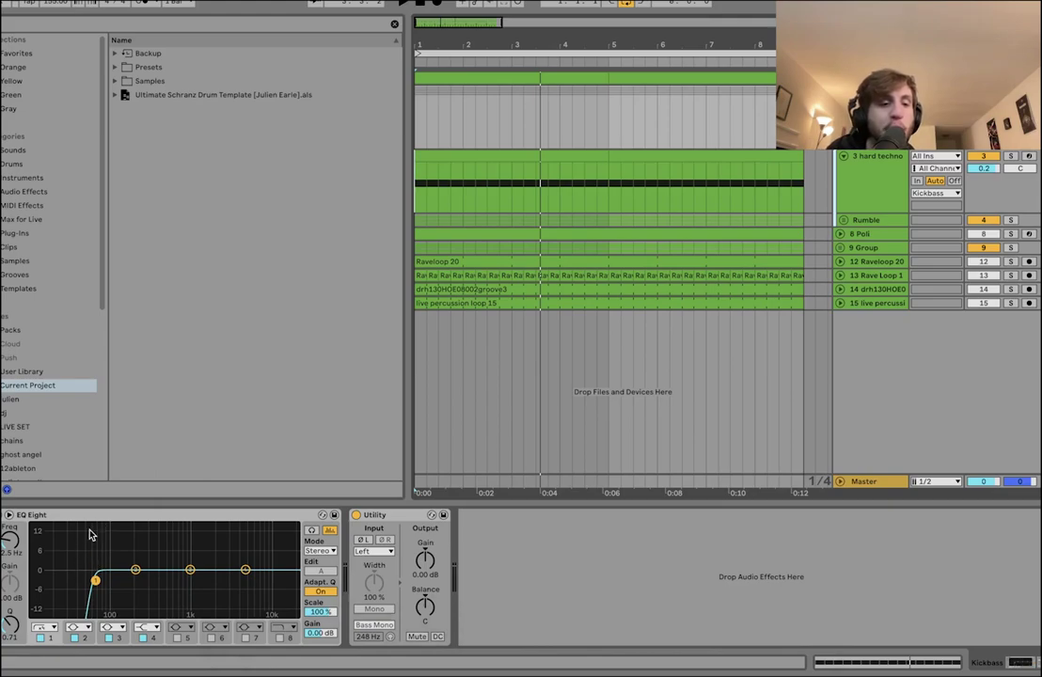
key("space")
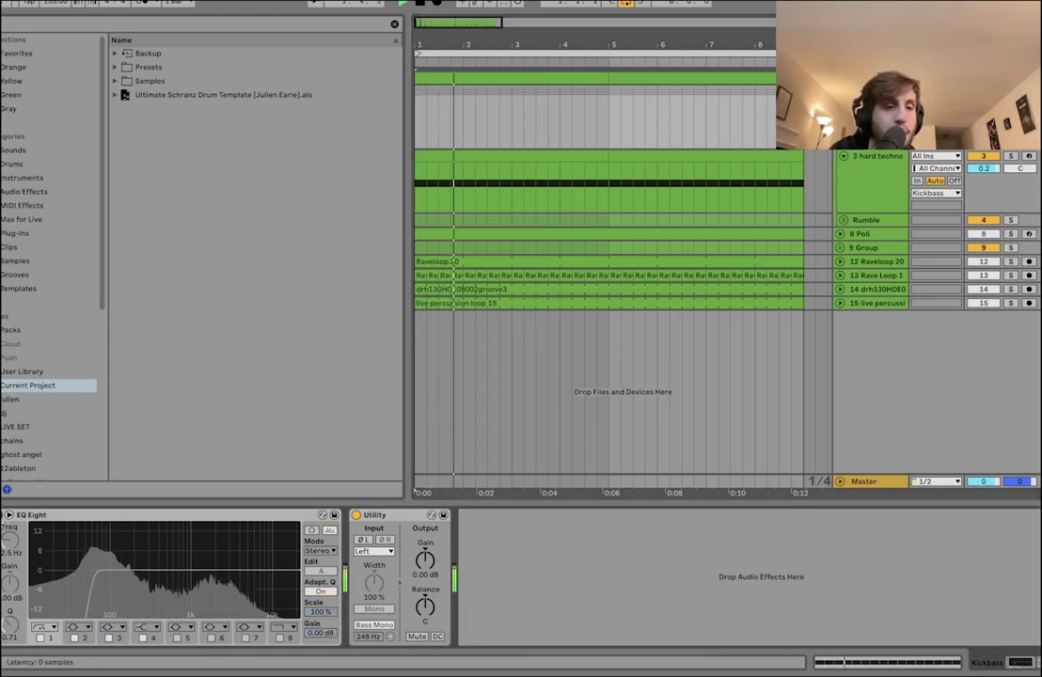
key("0")
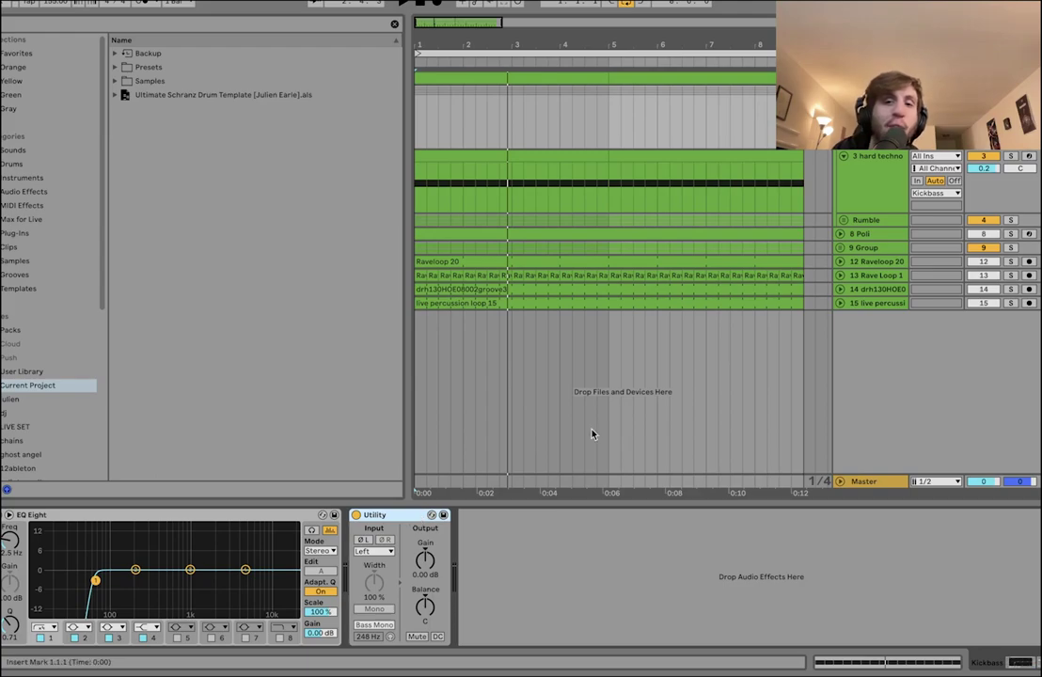
- Unfold the Rumble group, look at track 5's devices, and play with the group's effect chain in view
left_click(890, 220)
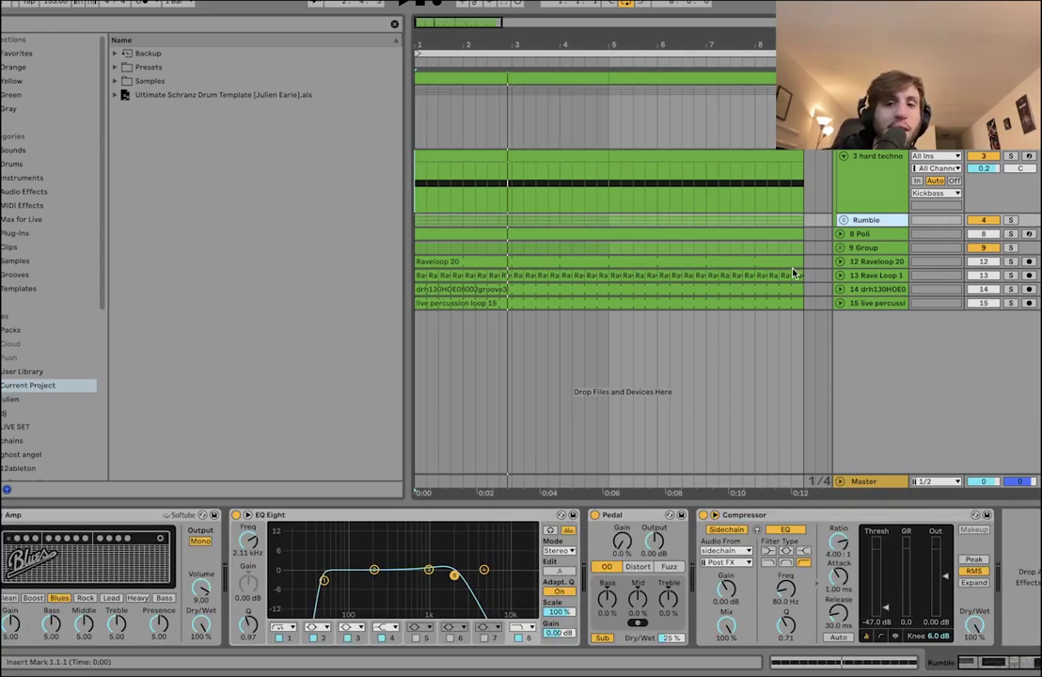
left_click(843, 220)
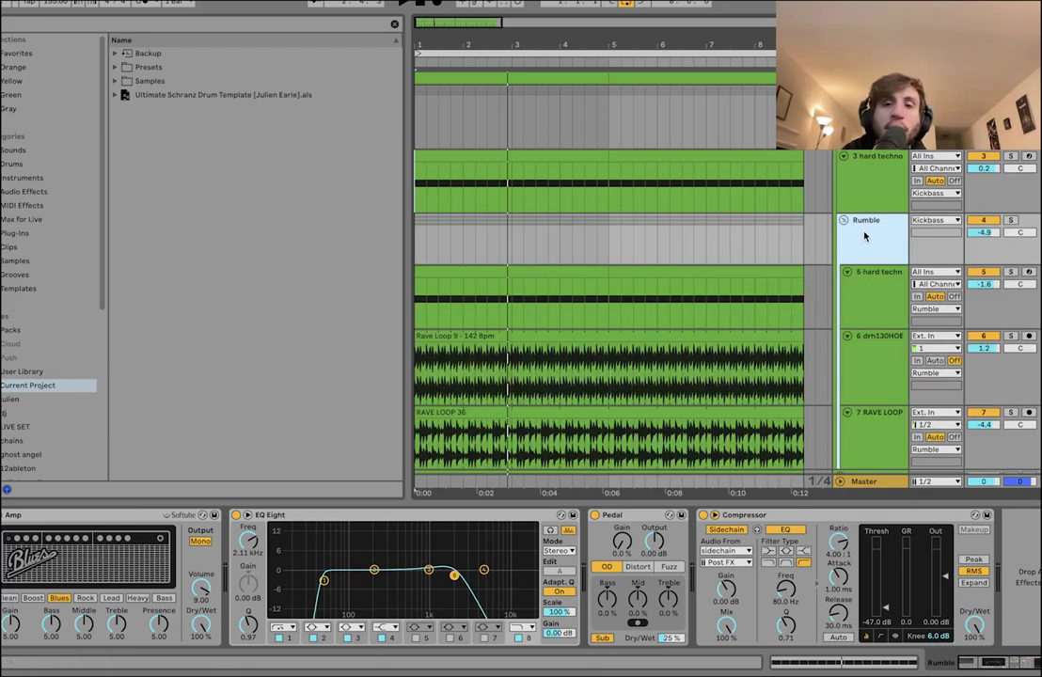
left_click(865, 302)
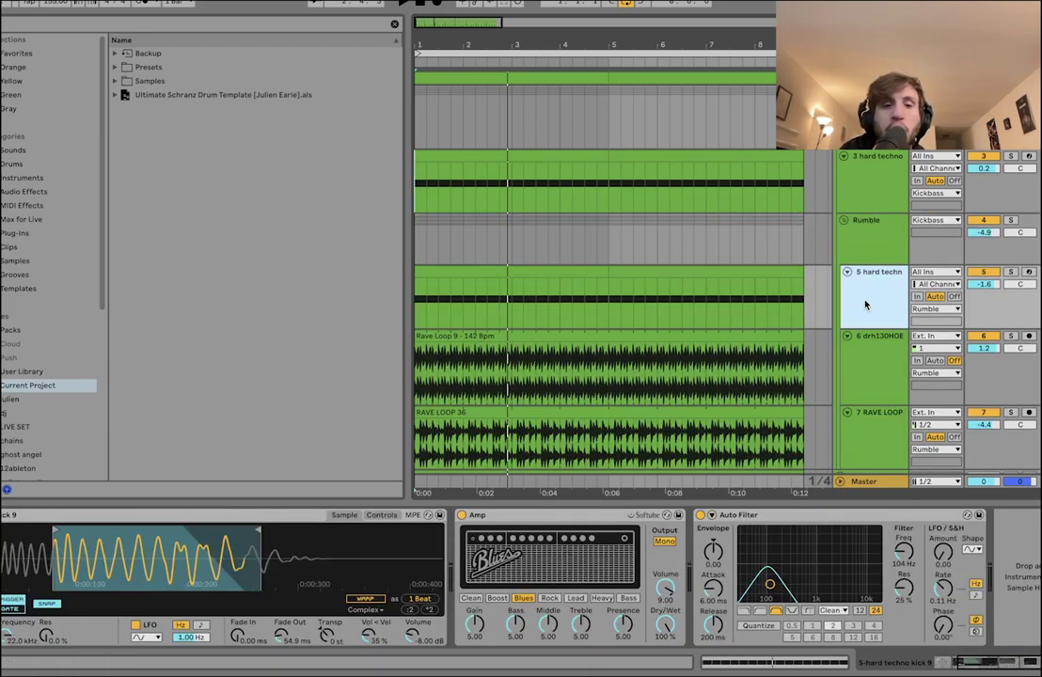
left_click(880, 256)
key("space")
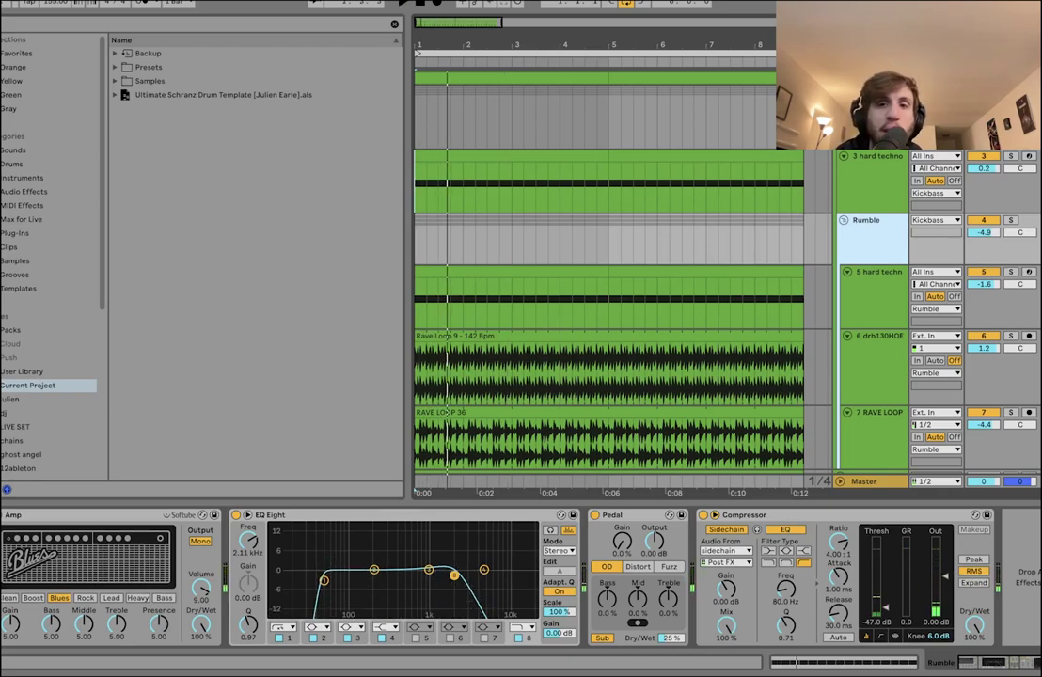
- Fold the Kickbass group and unfold track 8, Poli, with its instrument in view
left_click(840, 91)
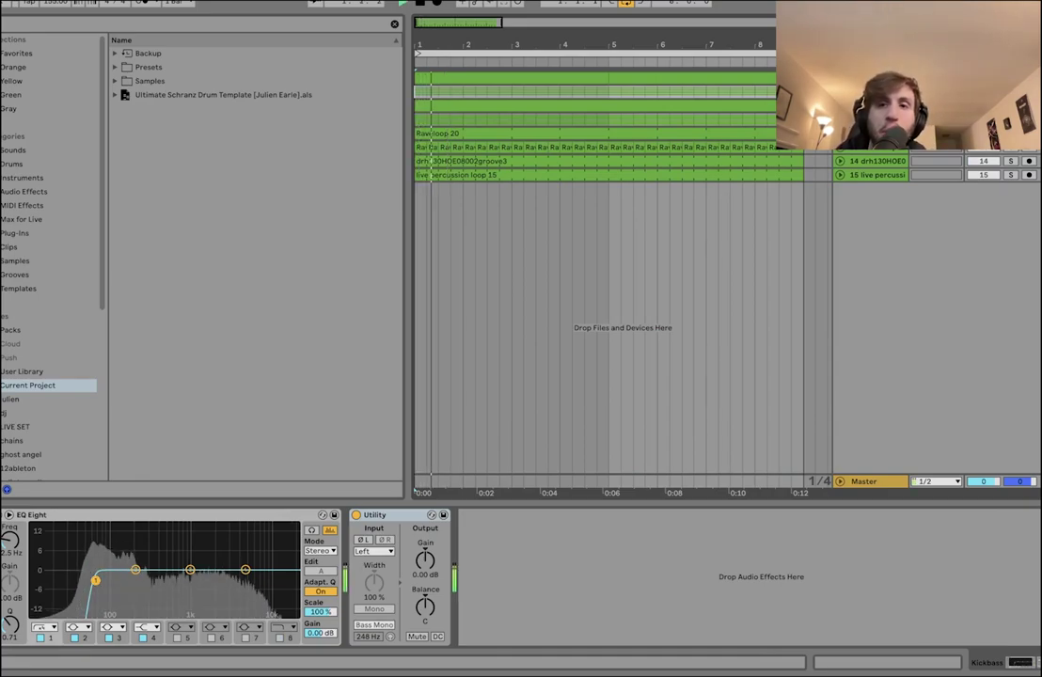
left_click(871, 105)
left_click(840, 105)
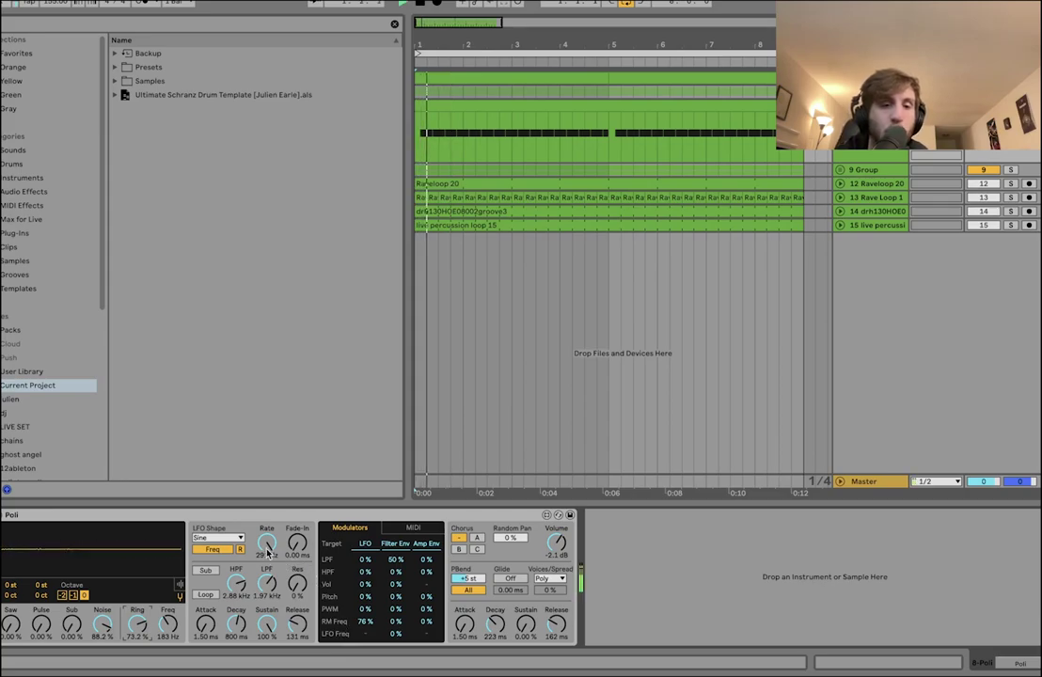
- Try the Poli LFO rate at 0.00 Hz during playback and undo the change
left_click_drag(264, 549, 264, 442)
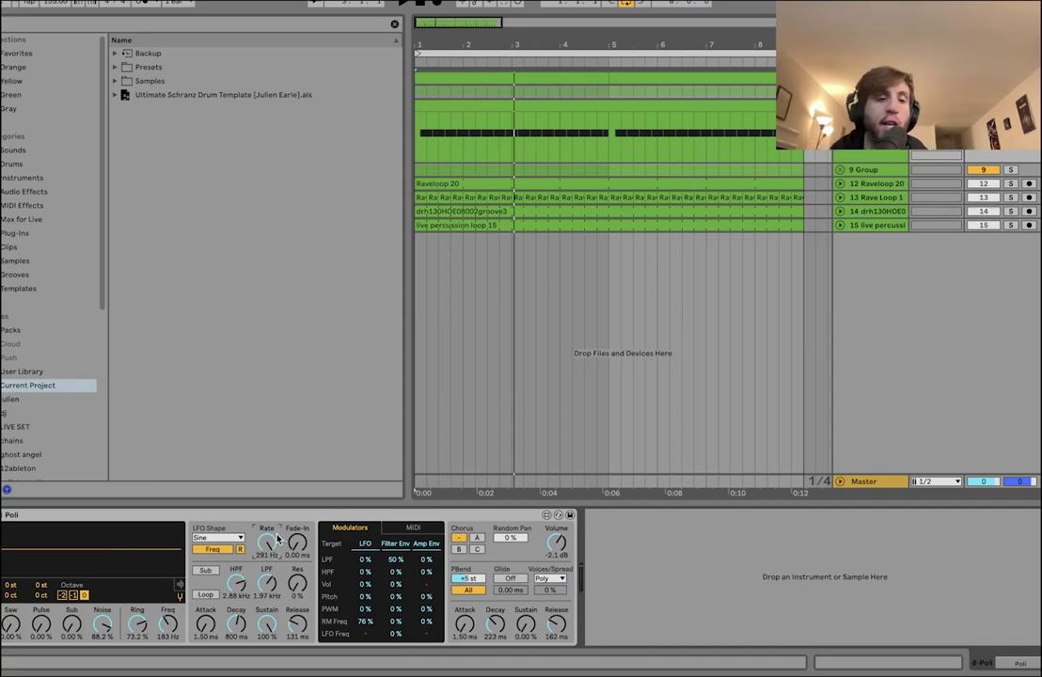
key("space")
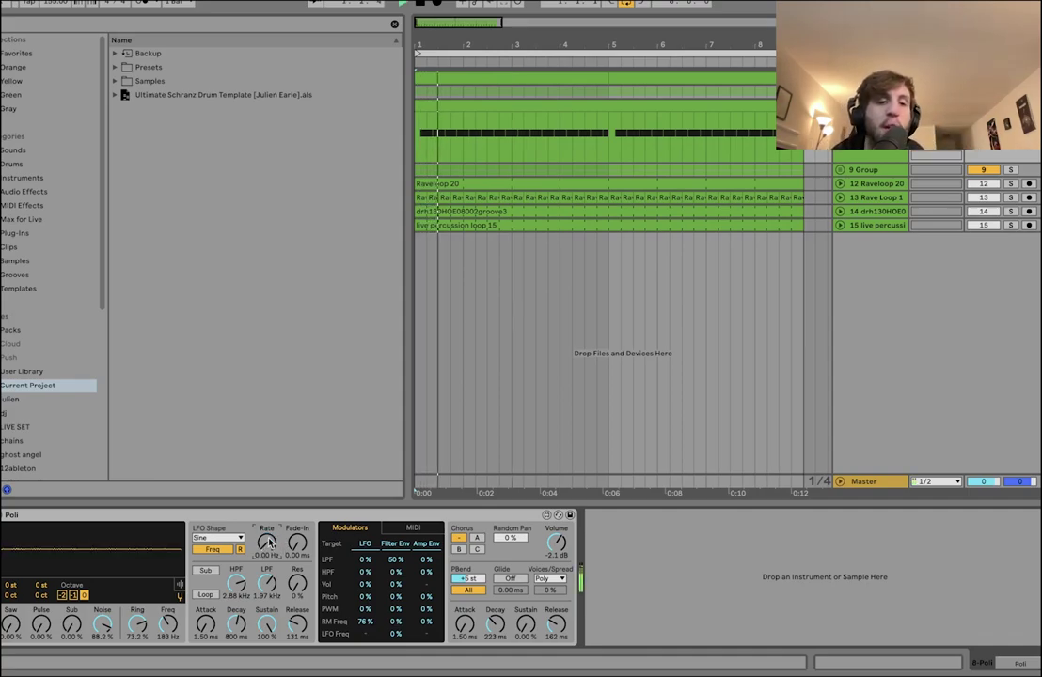
key("super+z")
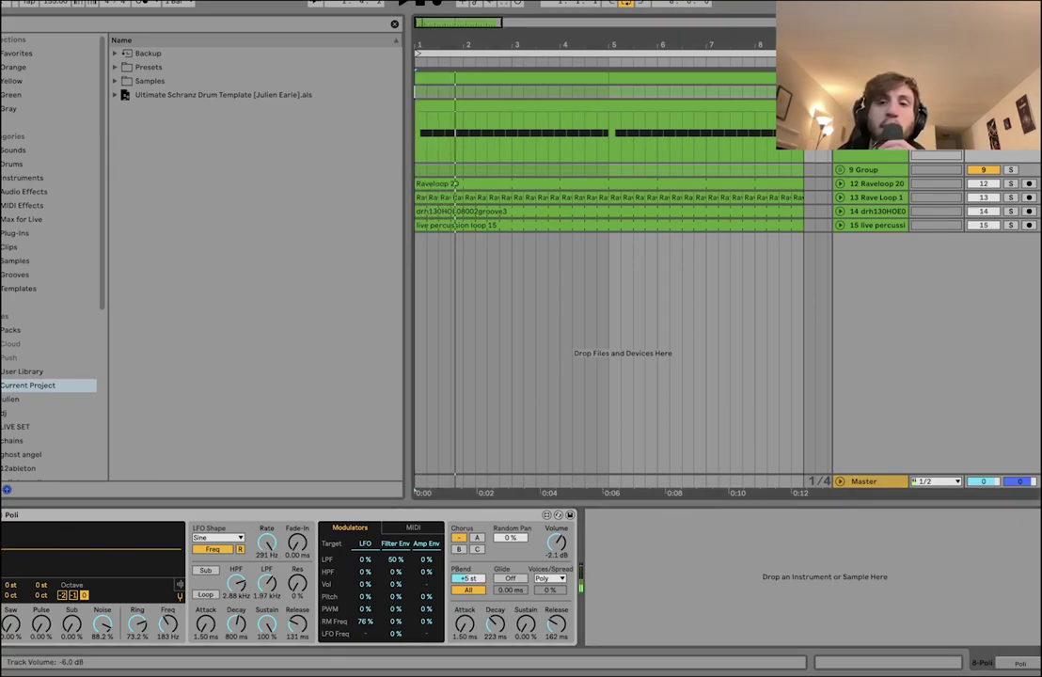
- Solo group 9, unfold it and play its two Operator tracks
left_click(1010, 169)
key("space")
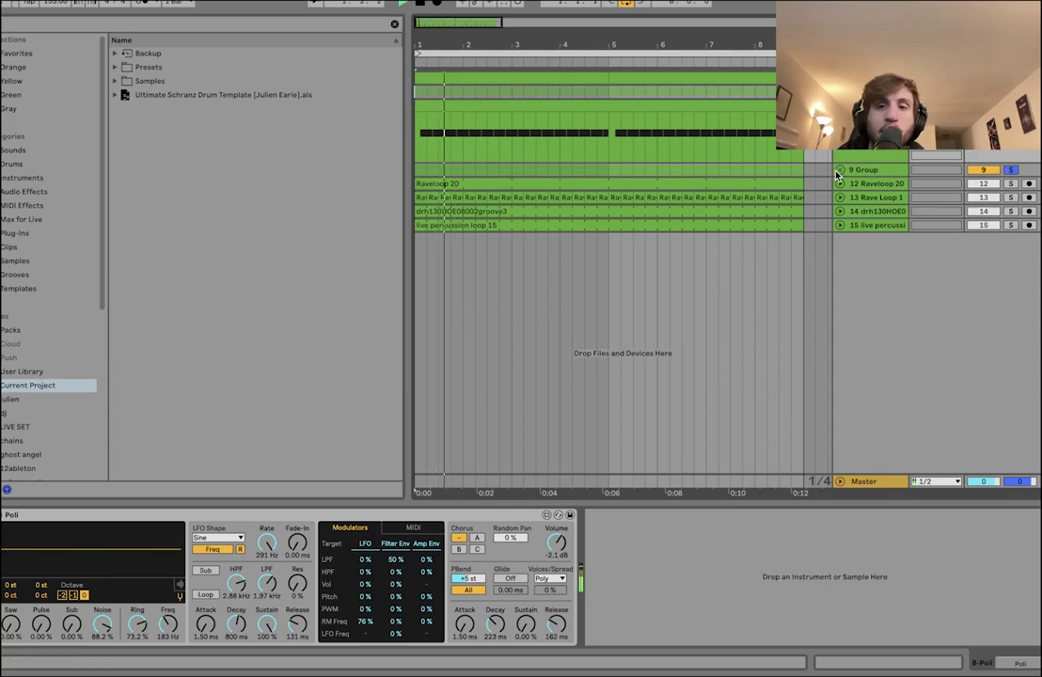
left_click(839, 171)
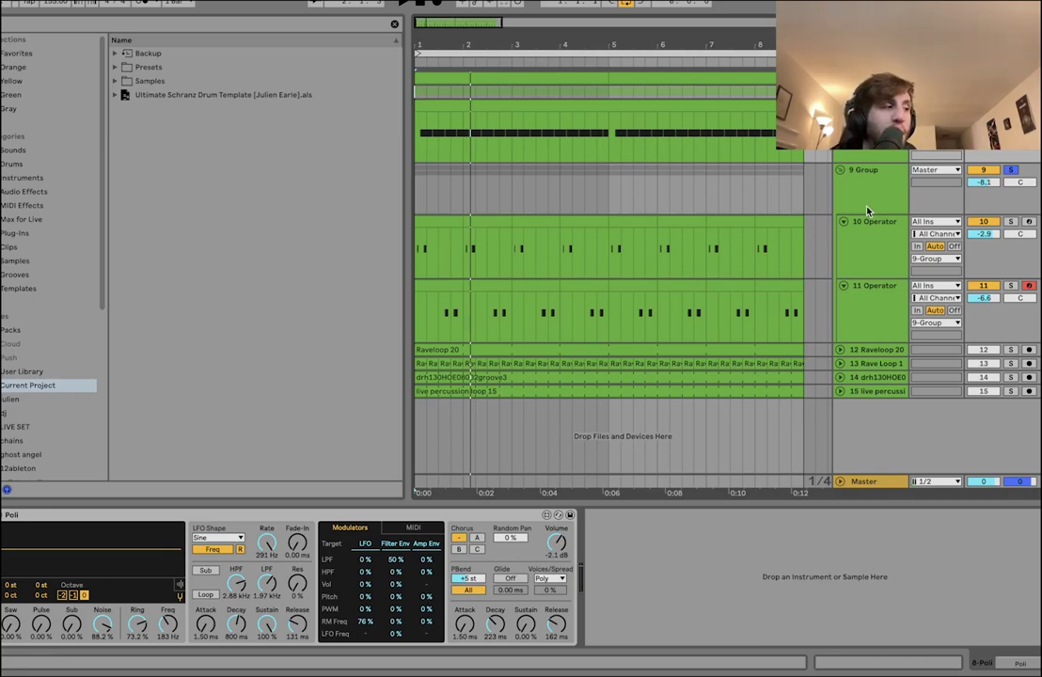
key("space")
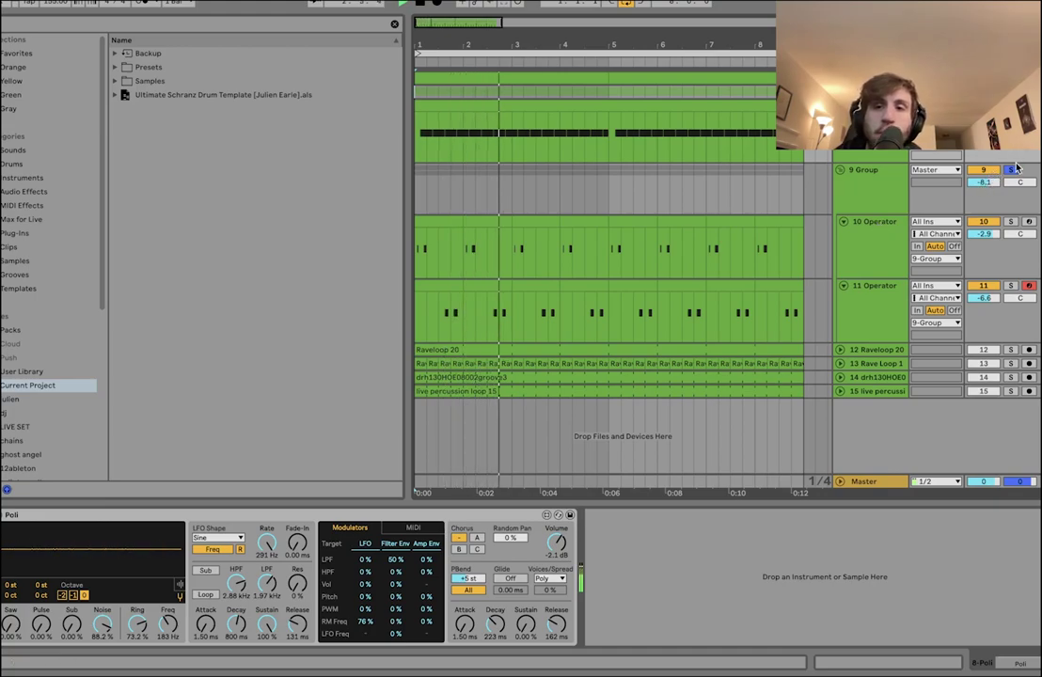
- Examine the device chains of group 9 and its Operator tracks during playback, ending on track 10
left_click(891, 192)
left_click(879, 239)
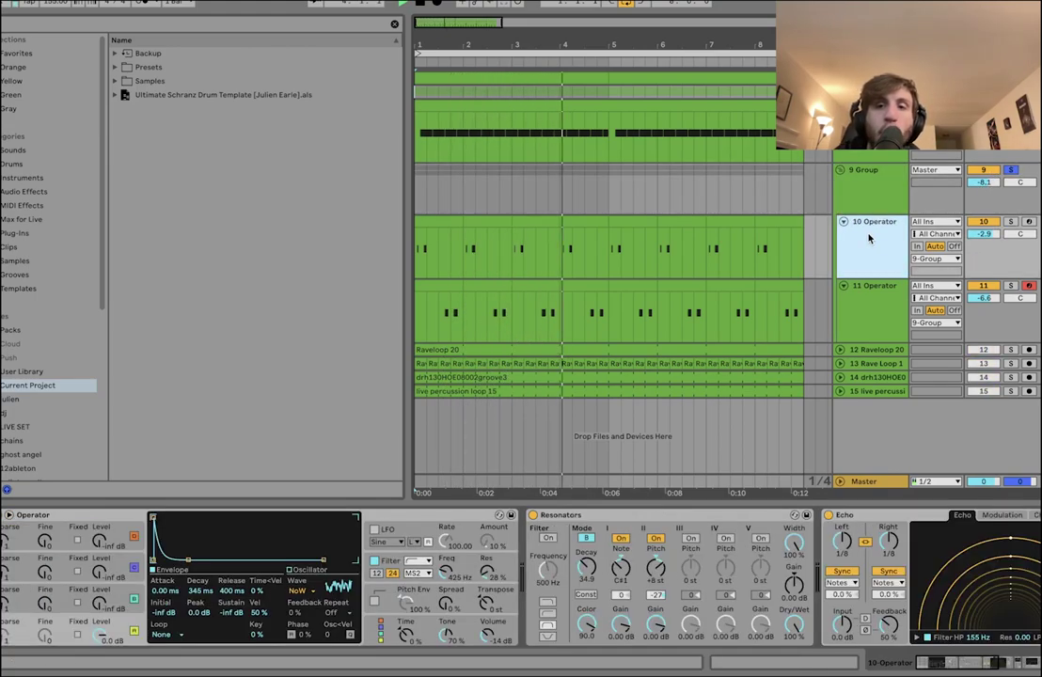
left_click(879, 193)
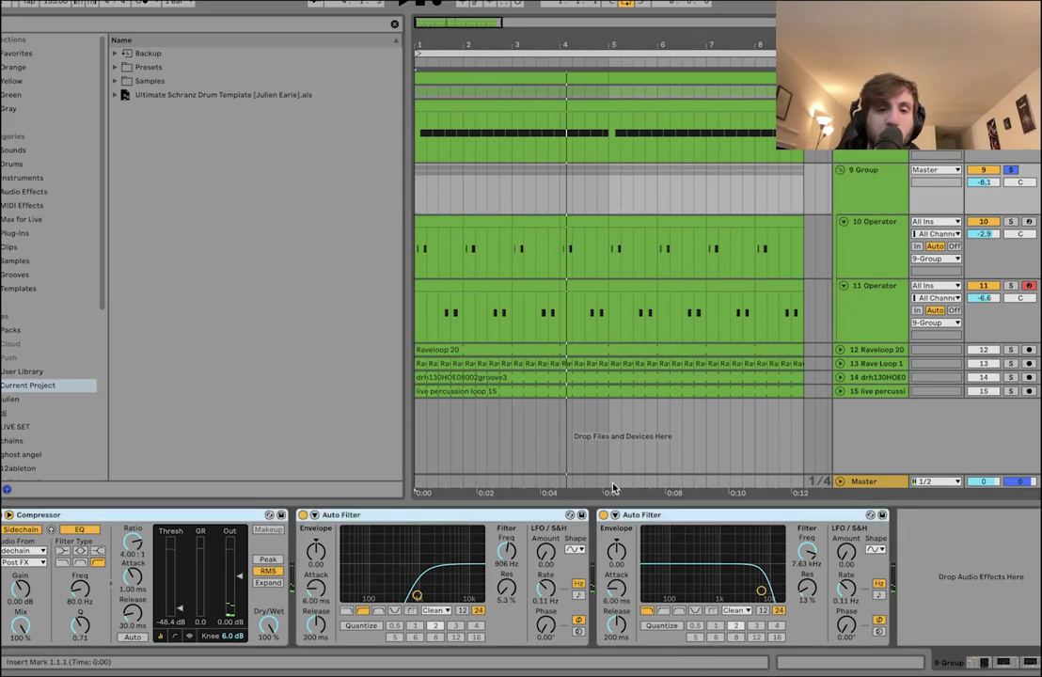
left_click(859, 239)
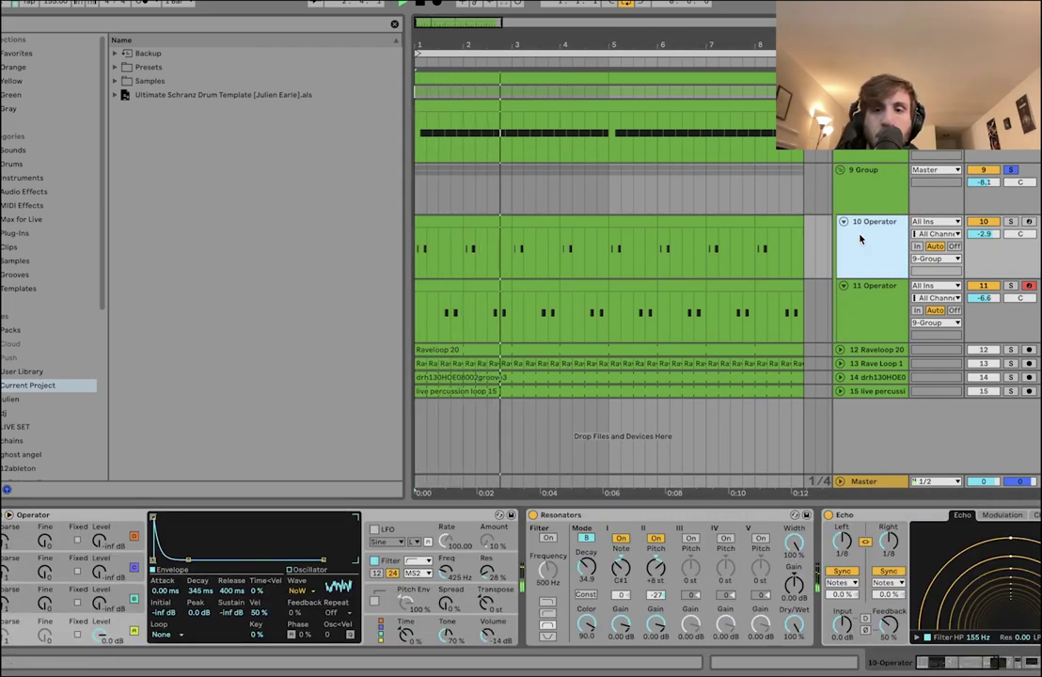
left_click(872, 290)
left_click(877, 251)
key("space")
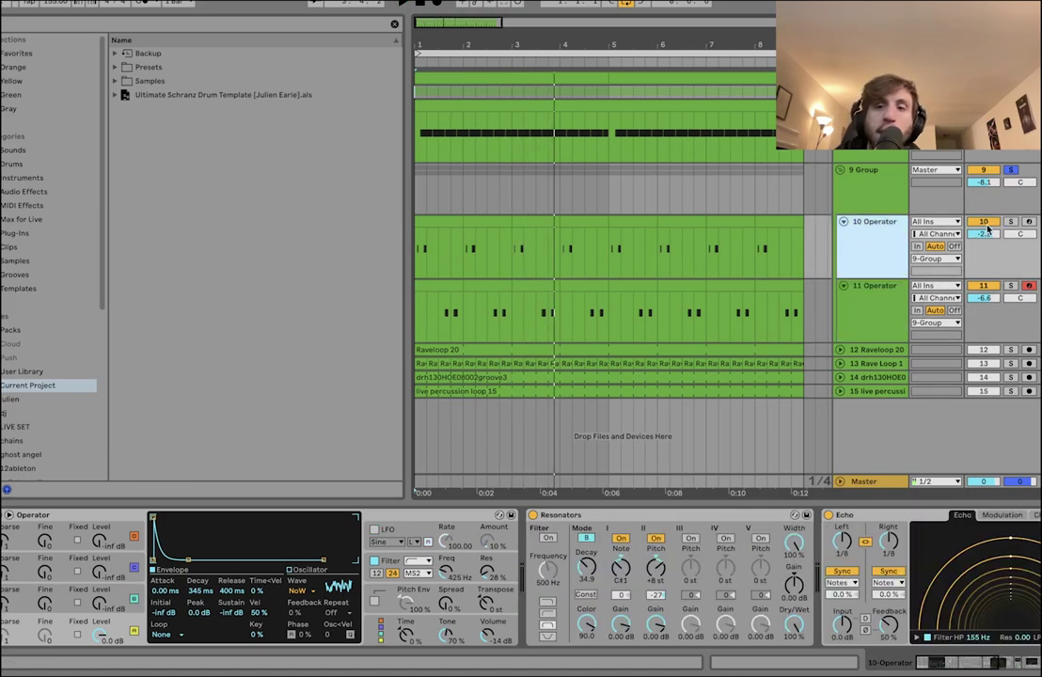
- Solo track 10, play its Operator with Resonators, Echo, Overdrive and Auto Filter deactivated, and show the Operator's filter settings
left_click(1009, 222)
left_click(1010, 222)
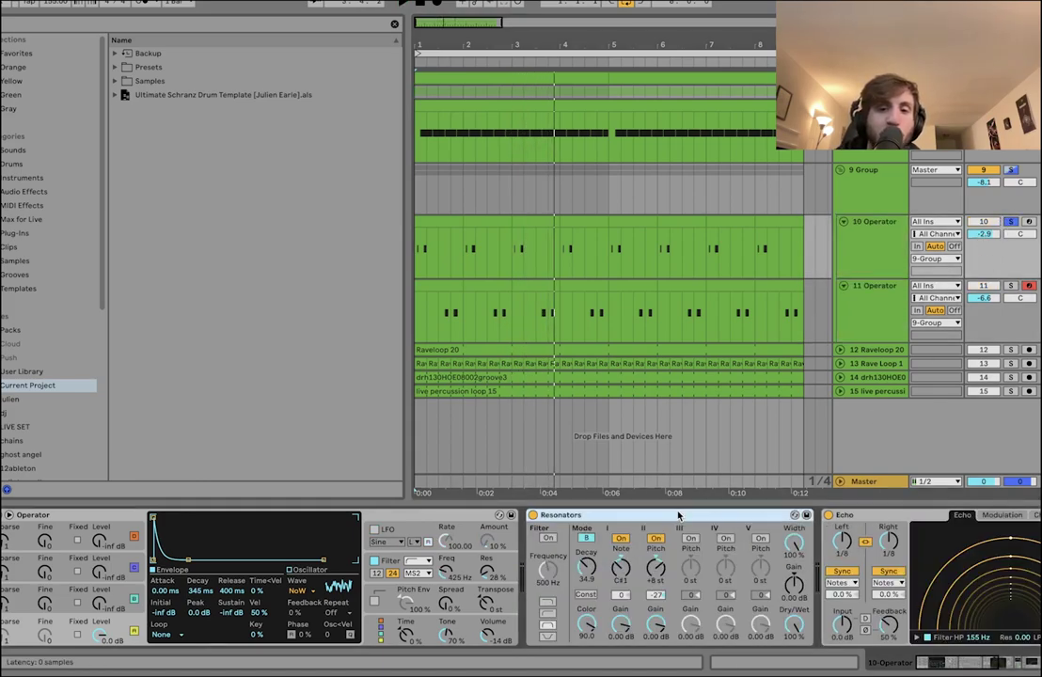
scroll(678, 516, "right", 5)
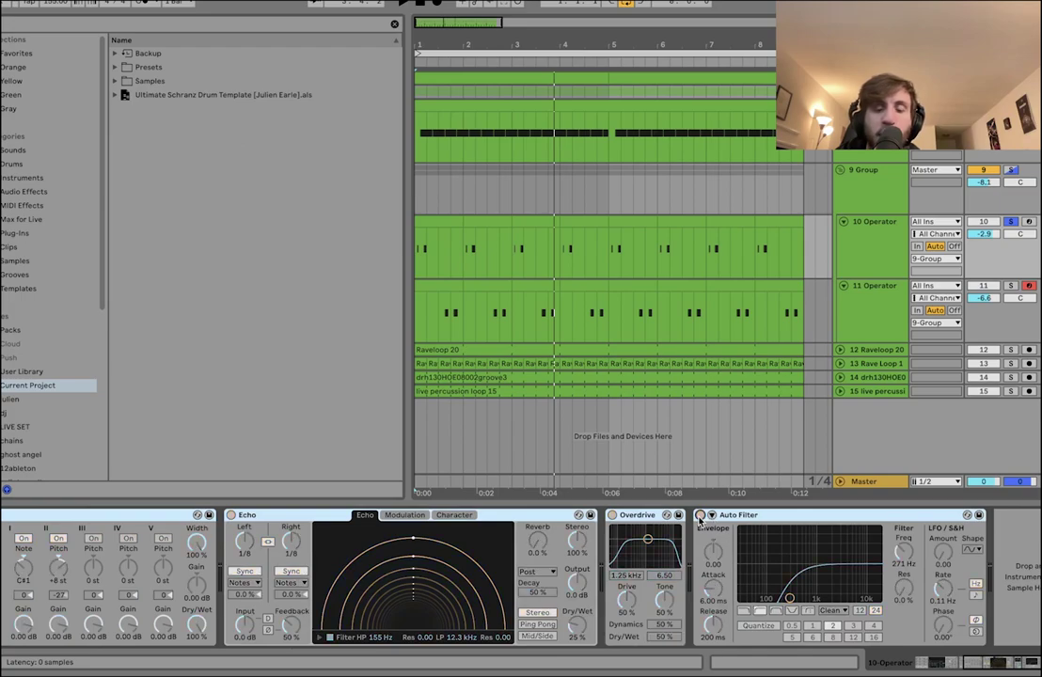
scroll(488, 535, "left", 5)
left_click(468, 524)
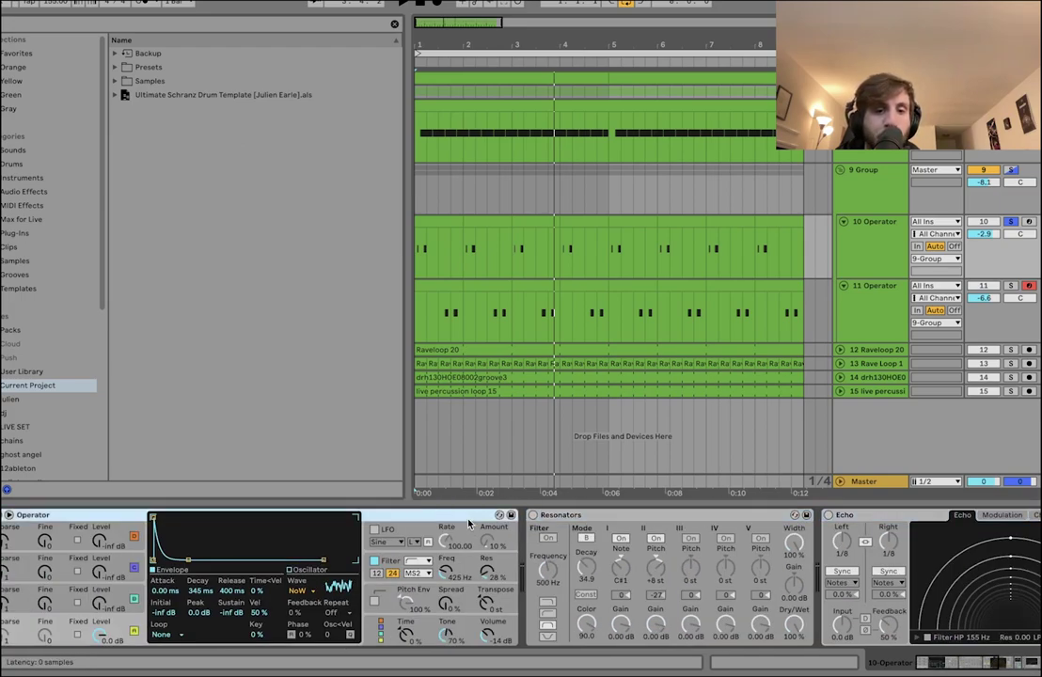
key("space")
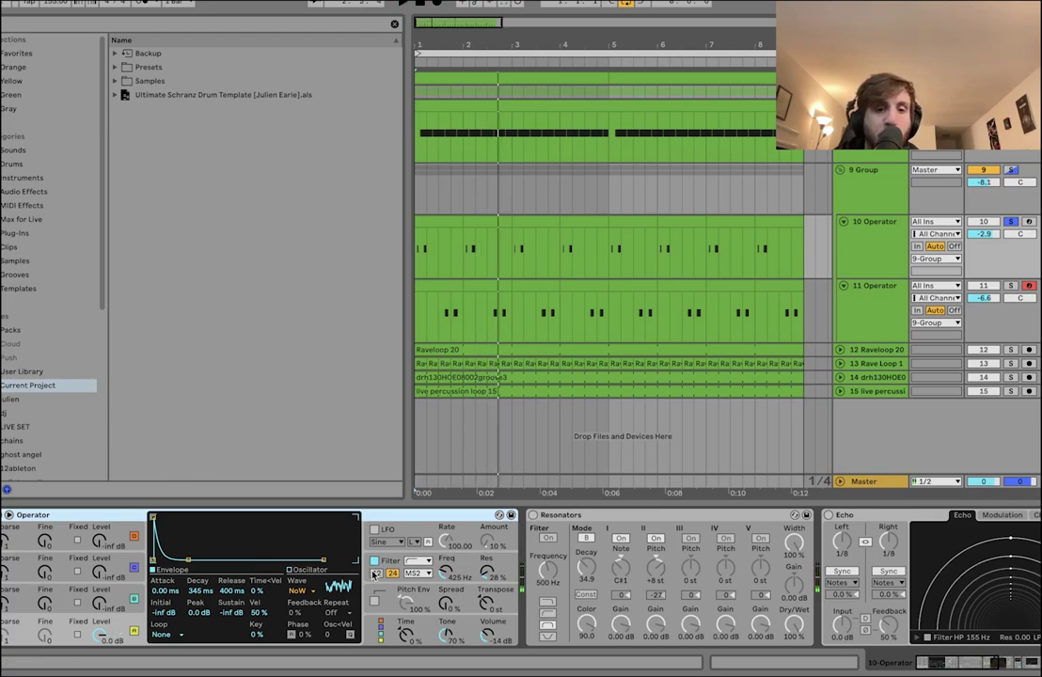
left_click(396, 571)
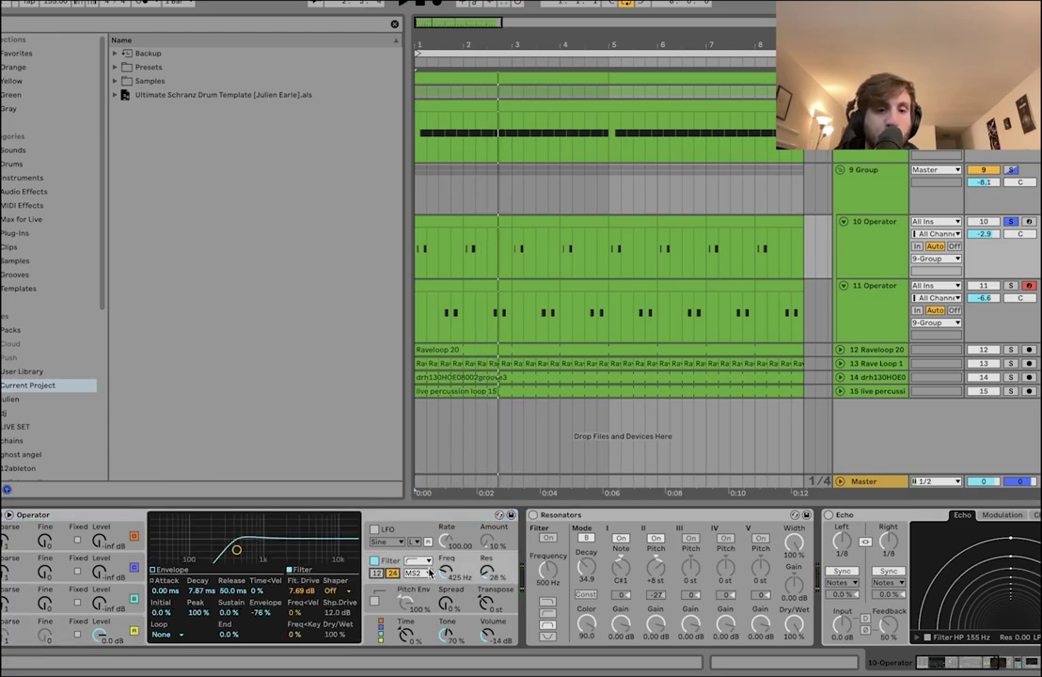
- Reactivate track 10's Resonators, Echo, Overdrive and Auto Filter one at a time while auditioning it
left_click(532, 515)
scroll(617, 532, "right", 10)
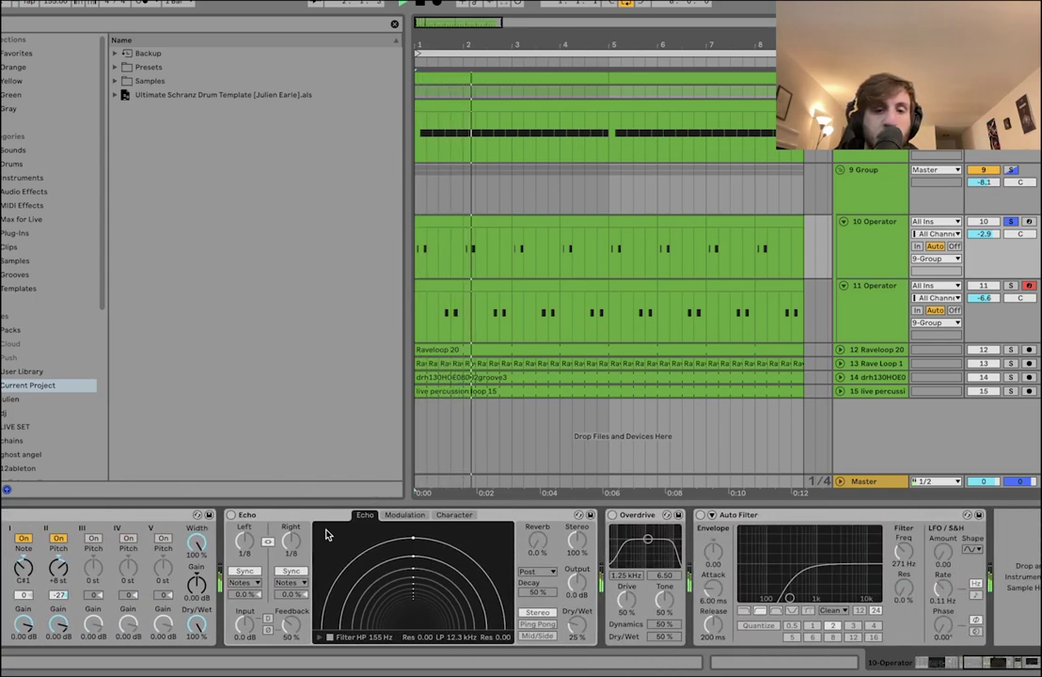
left_click(232, 516)
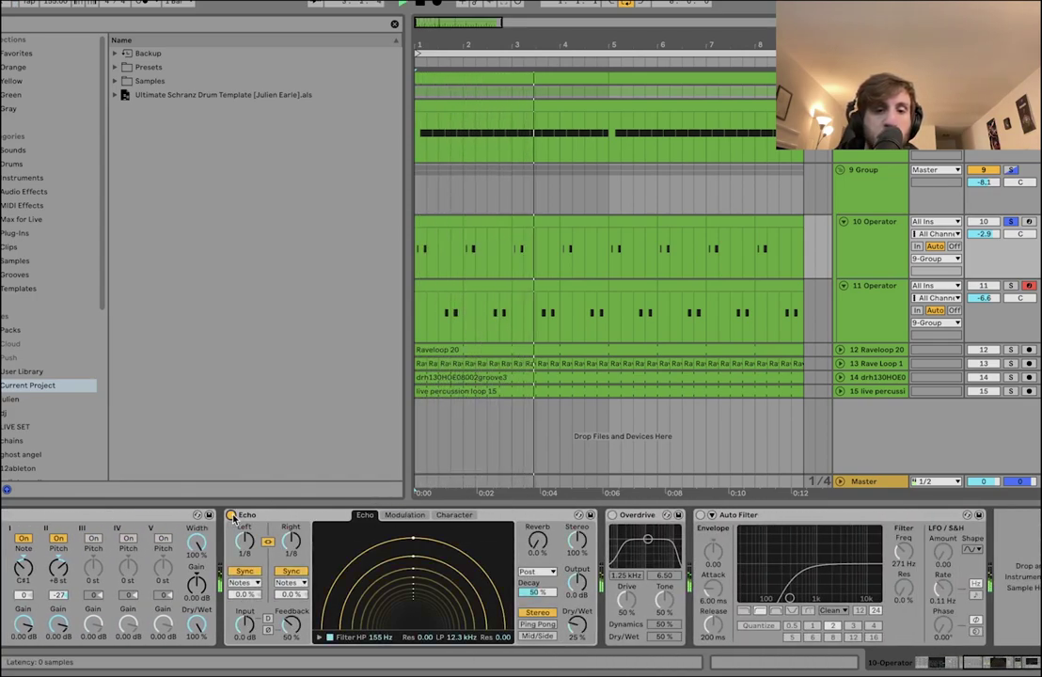
left_click(613, 515)
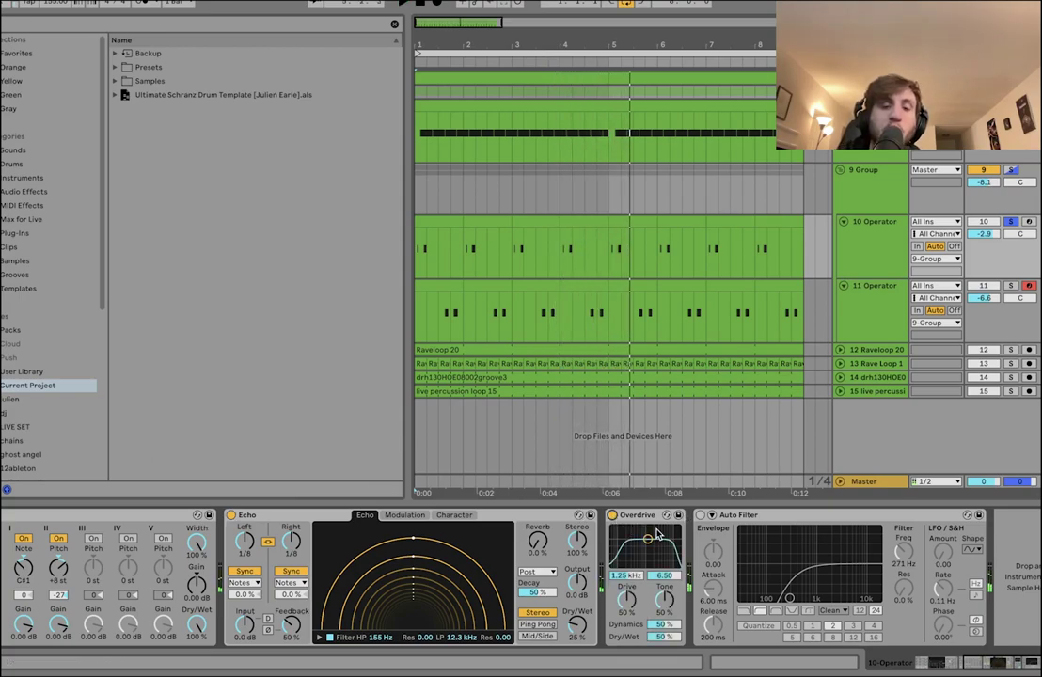
left_click(700, 516)
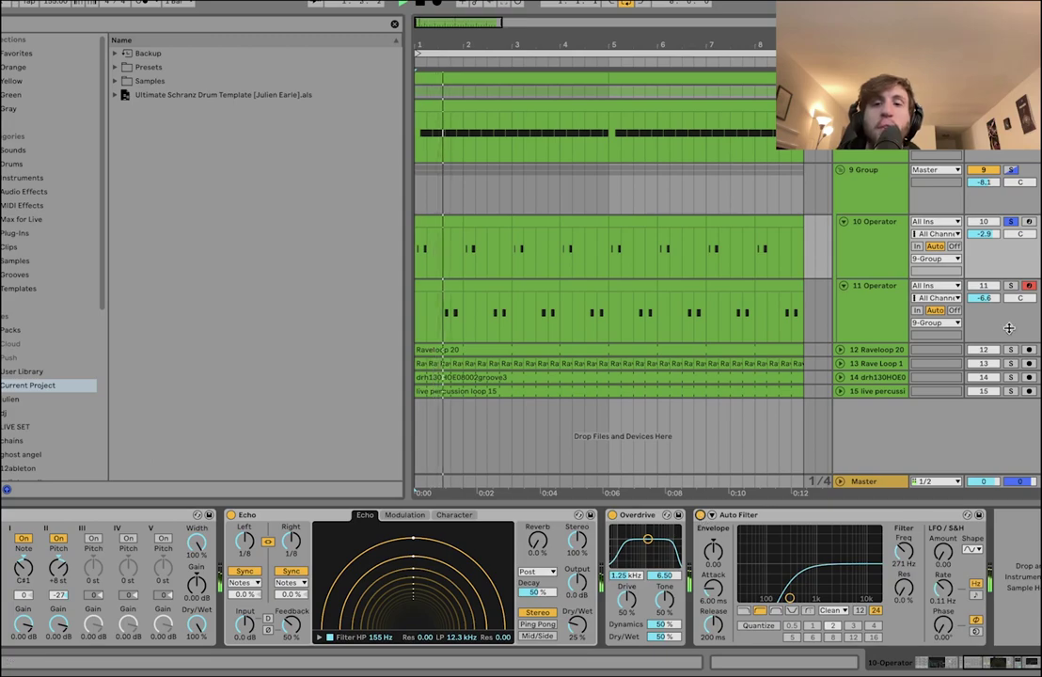
- Solo track 11, set playback to start just before its first notes, and play it with all its audio effects deactivated
left_click(877, 314)
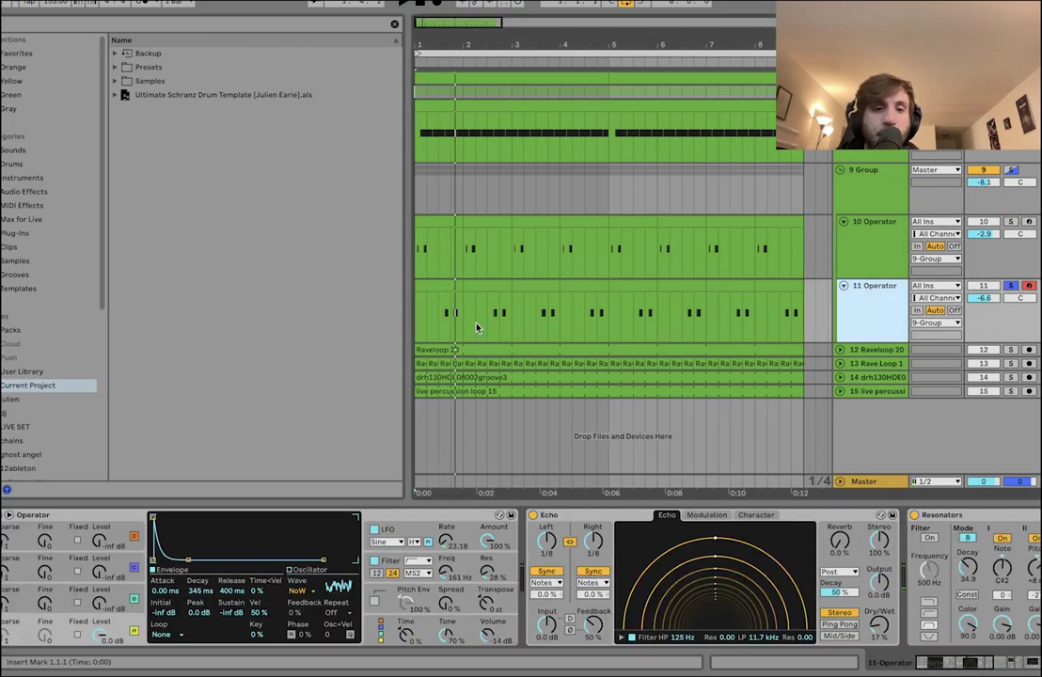
left_click(439, 327)
scroll(609, 523, "right", 5)
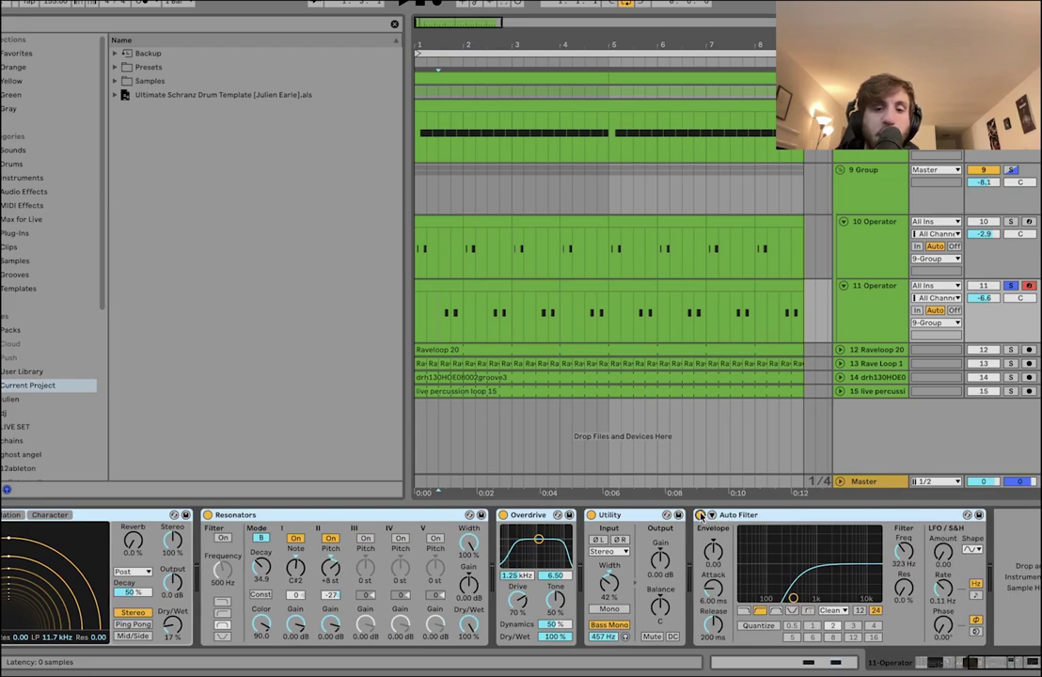
scroll(700, 518, "left", 5)
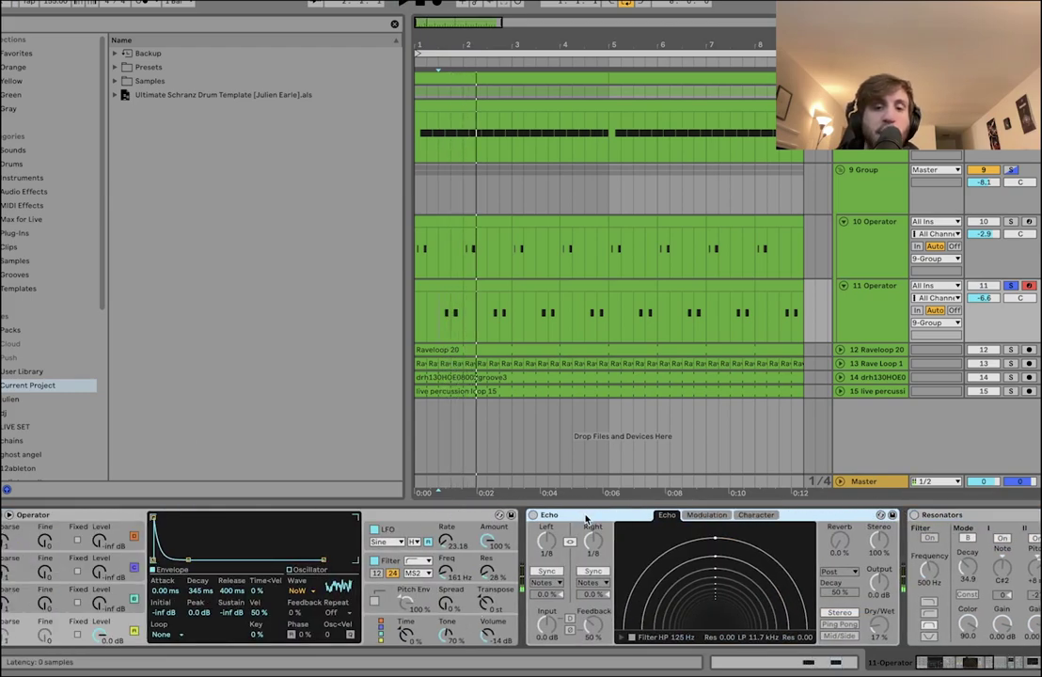
- Reactivate track 11's Echo and Resonators one after the other and play the track
double_click(585, 520)
double_click(534, 544)
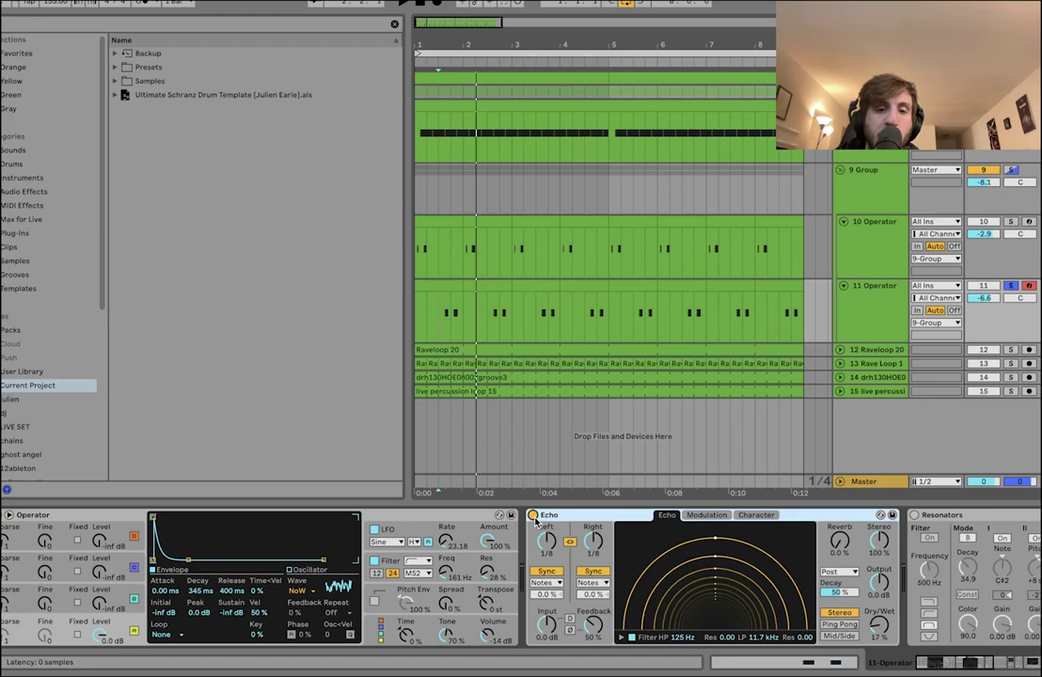
scroll(360, 524, "right", 5)
left_click(332, 515)
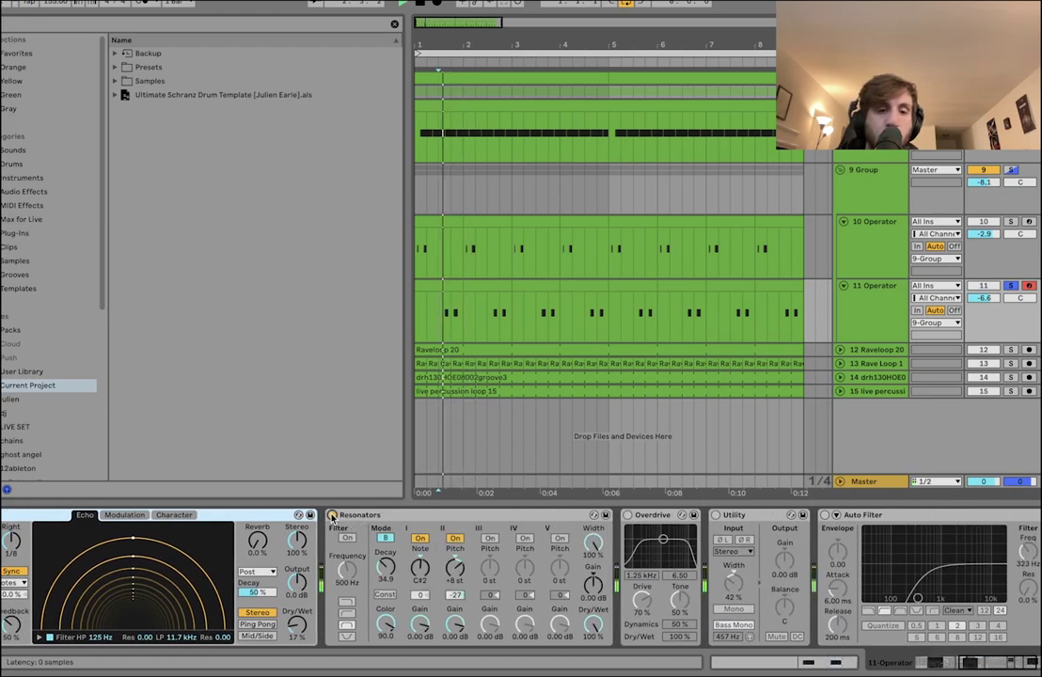
- Reactivate track 11's Overdrive, Utility and Auto Filter one after another while the track plays
left_click(627, 514)
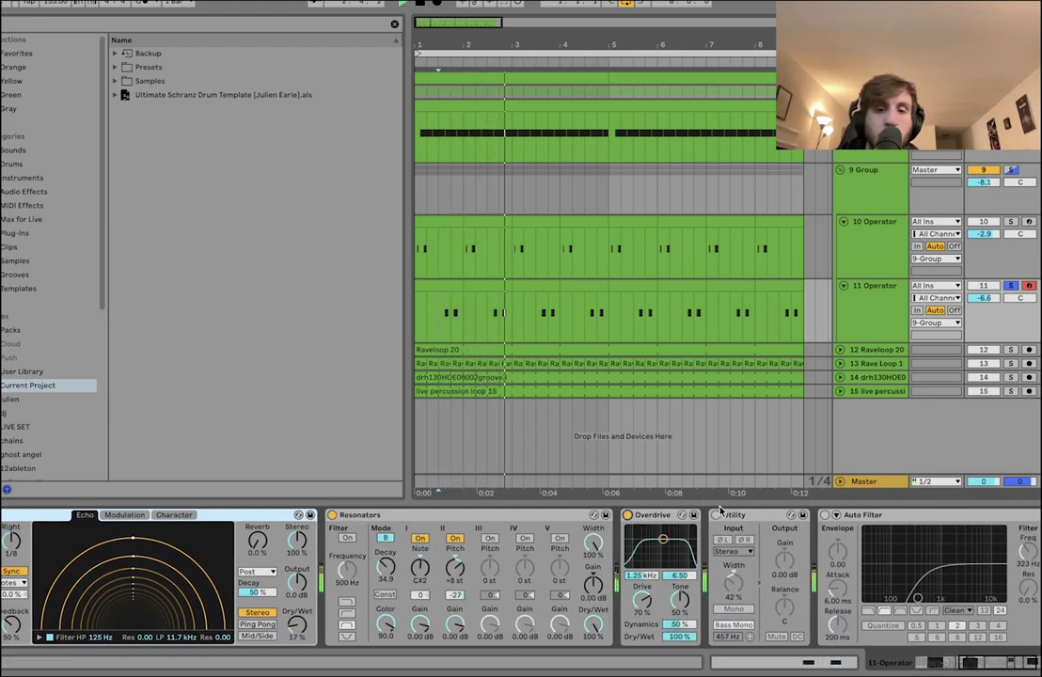
left_click(715, 515)
left_click(824, 515)
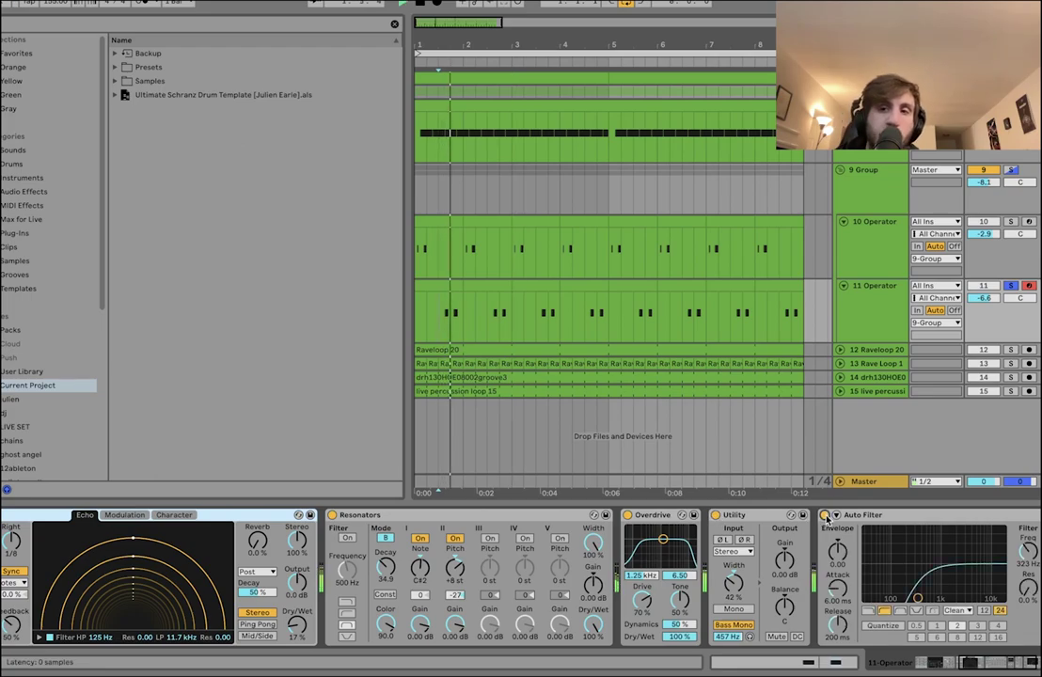
- Solo the 9 Group, activate its Compressor and both Auto Filters, and play the two Operator tracks together through them
left_click(1011, 170)
left_click(856, 192)
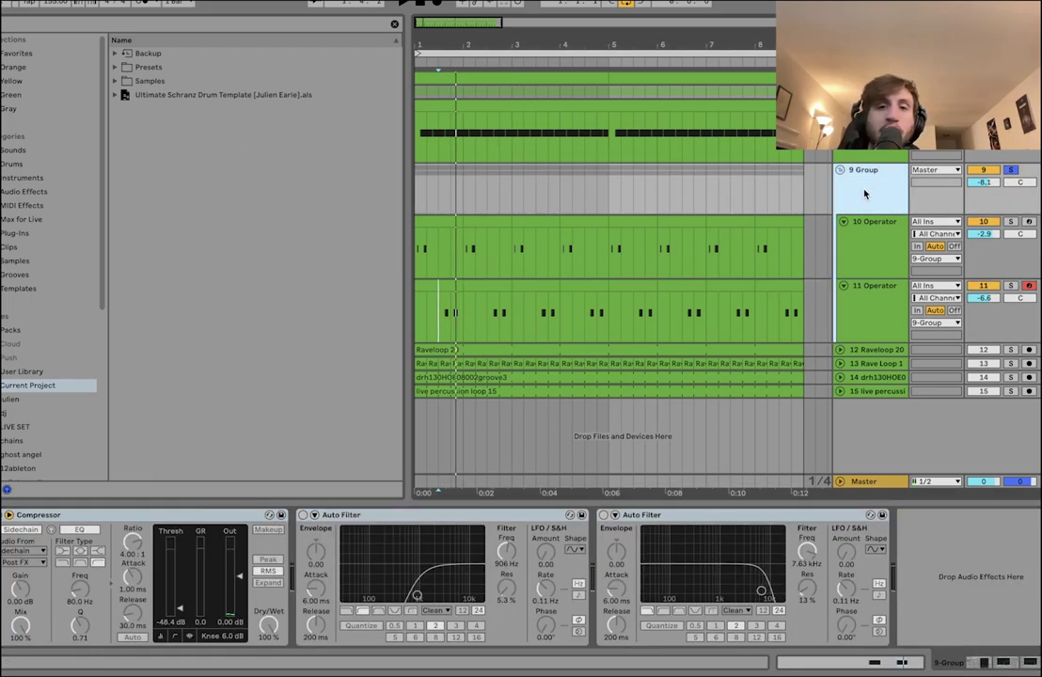
left_click(885, 288)
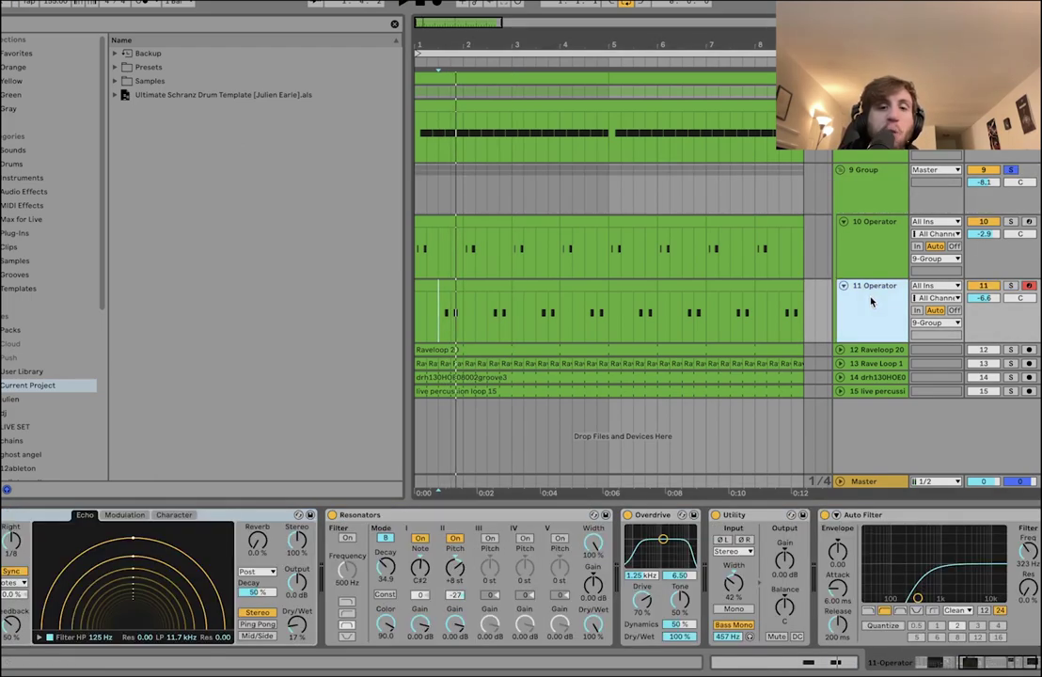
left_click(858, 198)
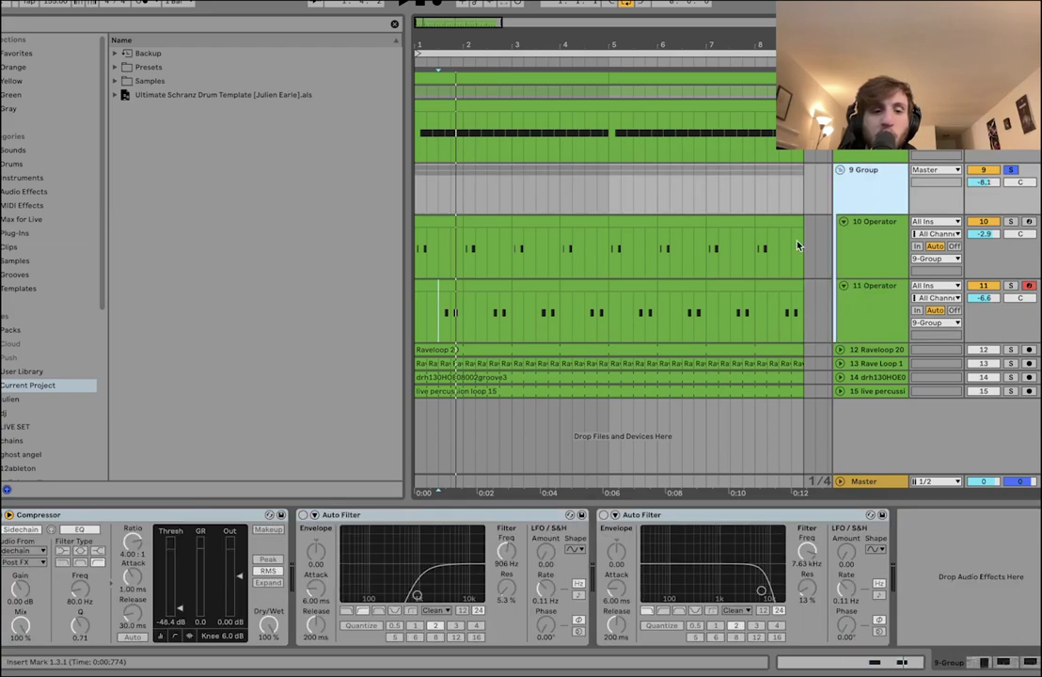
left_click(4, 514)
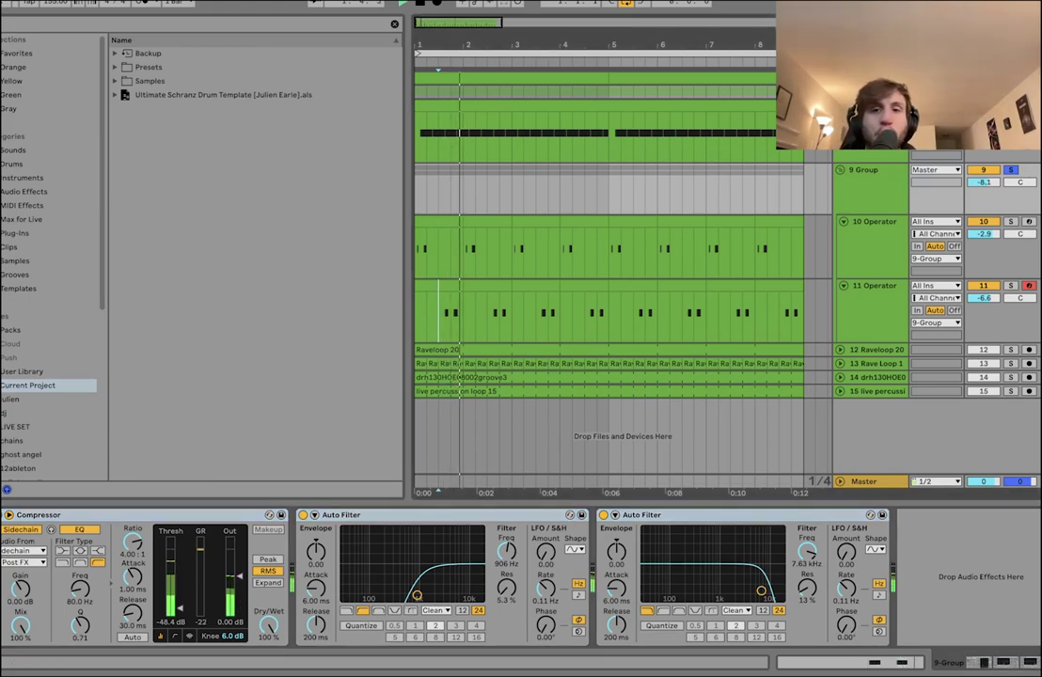
left_click(849, 187)
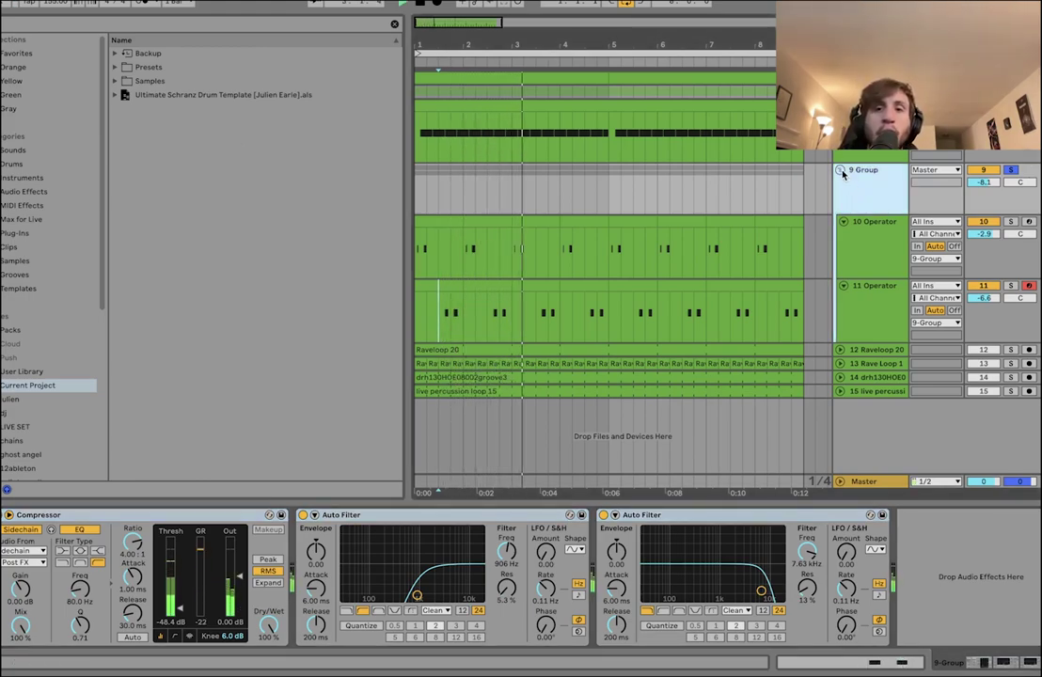
- Collapse the 9 Group, then solo and play track 12 Raveloop 20 with its waveform expanded
left_click(841, 170)
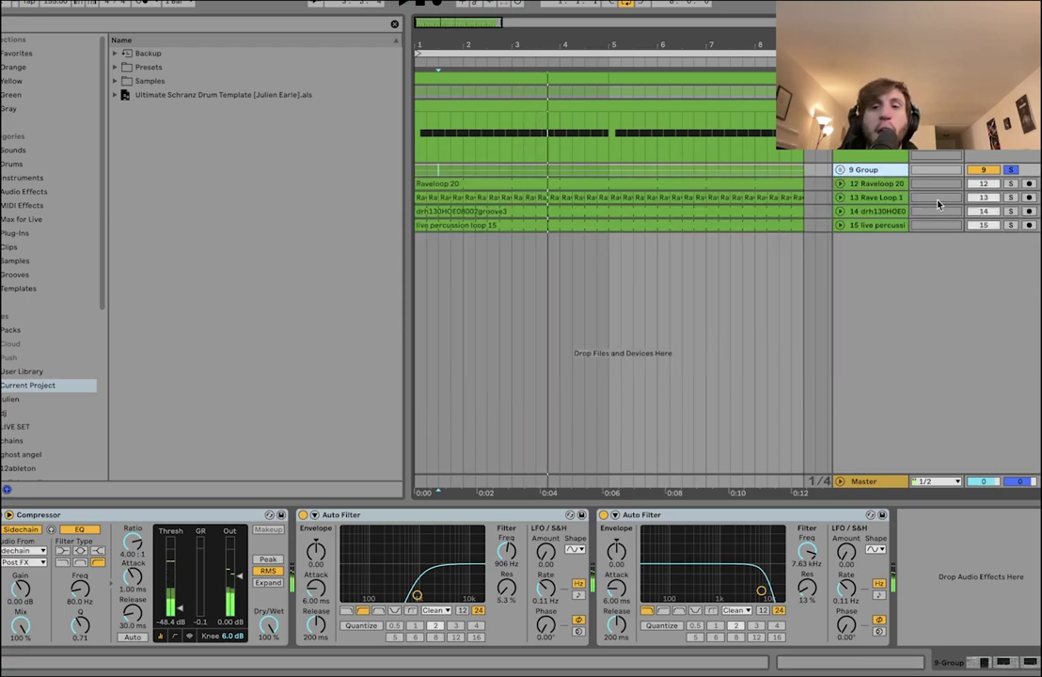
left_click(1011, 184)
left_click(874, 186)
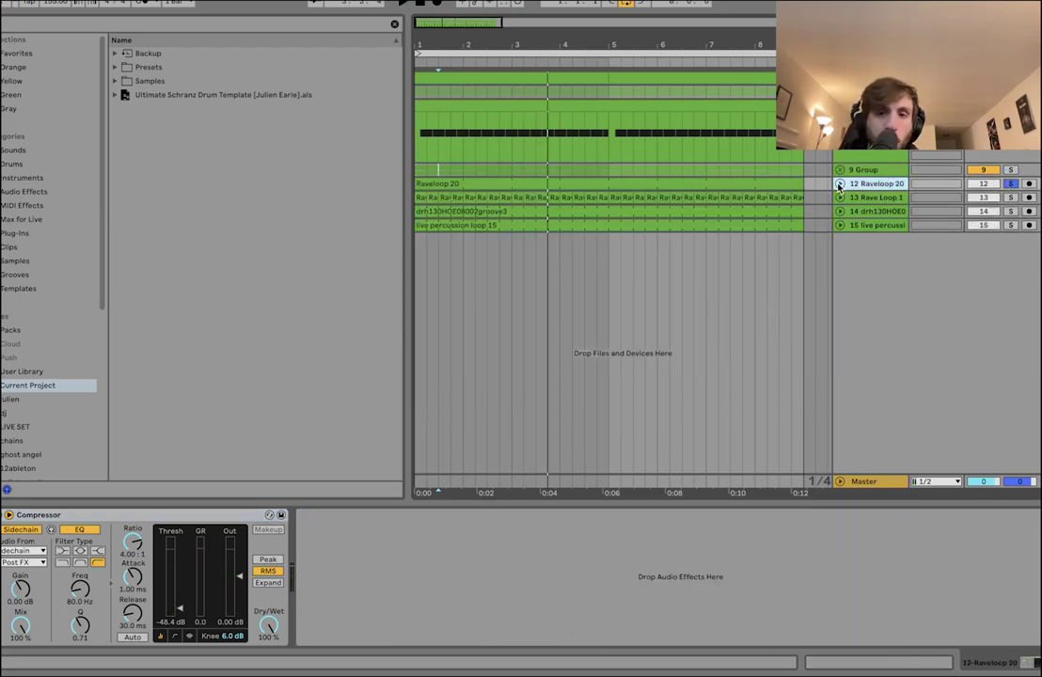
left_click(840, 184)
key("space")
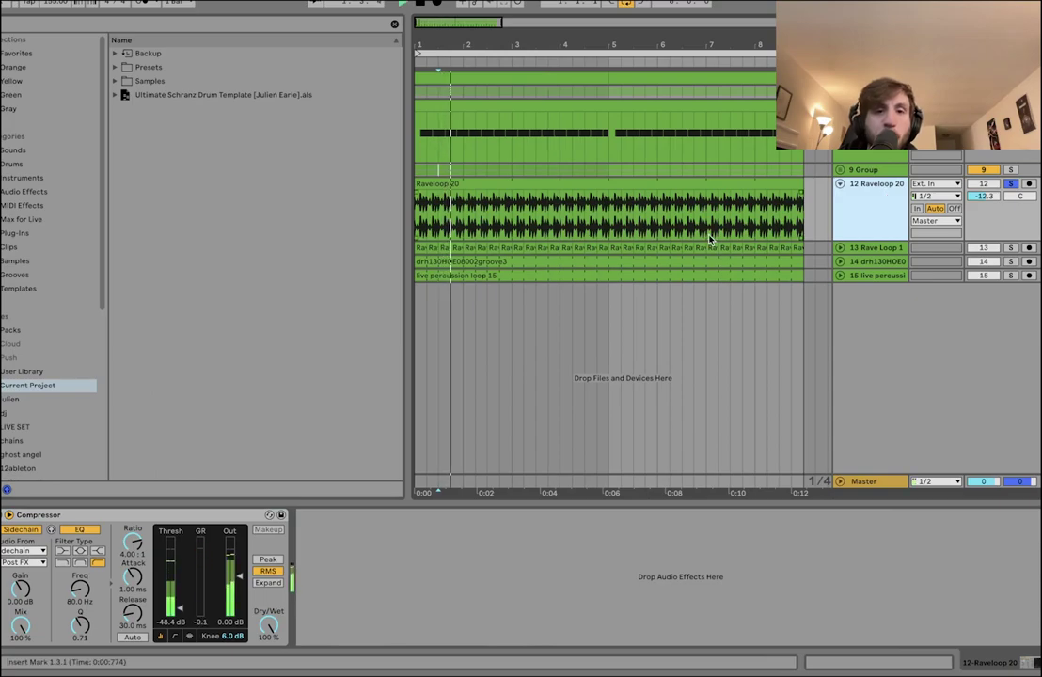
left_click(554, 186)
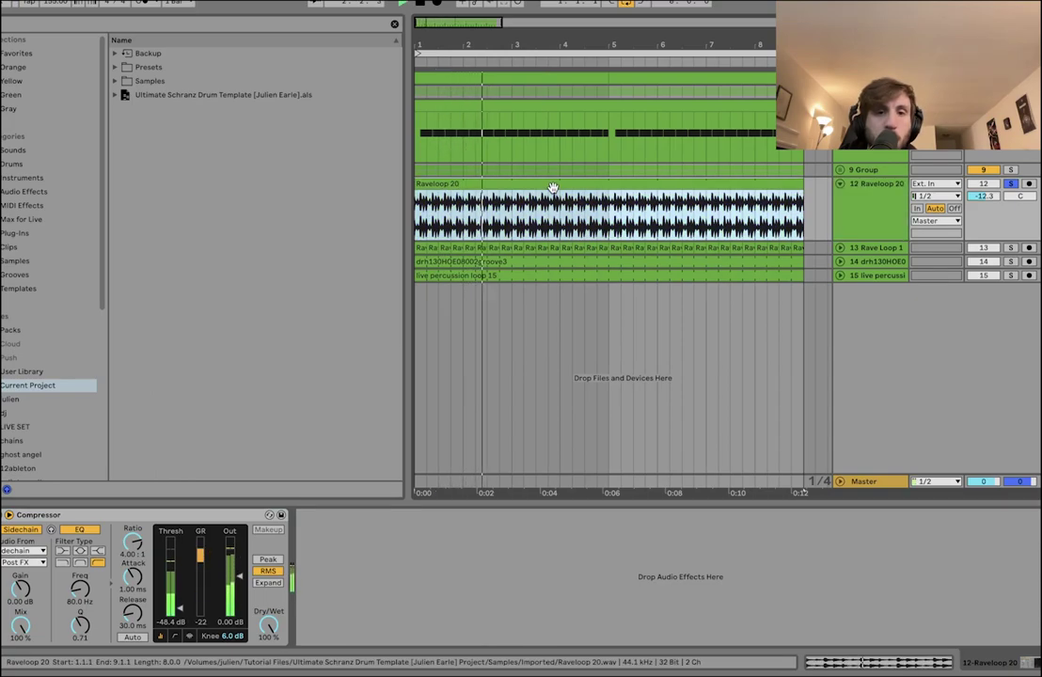
- Solo tracks 13, 14 and 15 in turn during playback and show the effects on track 15
left_click(1012, 247)
left_click(1011, 262)
left_click(1011, 275)
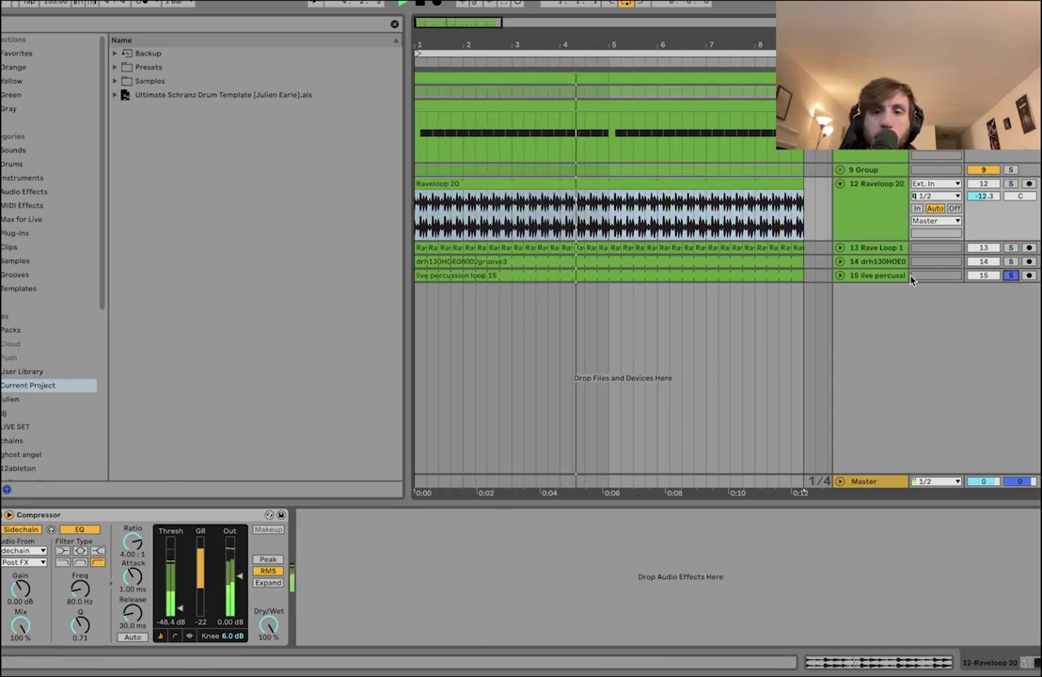
left_click(874, 276)
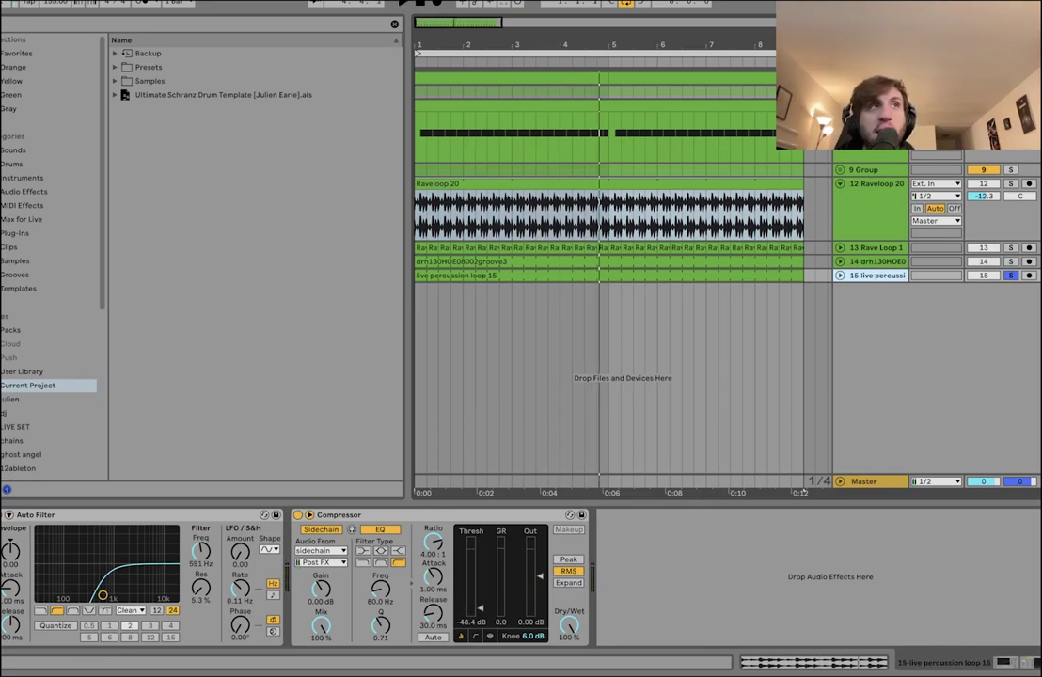
- Select tracks 12 to 15, solo them together and play the four loops
left_click(877, 191)
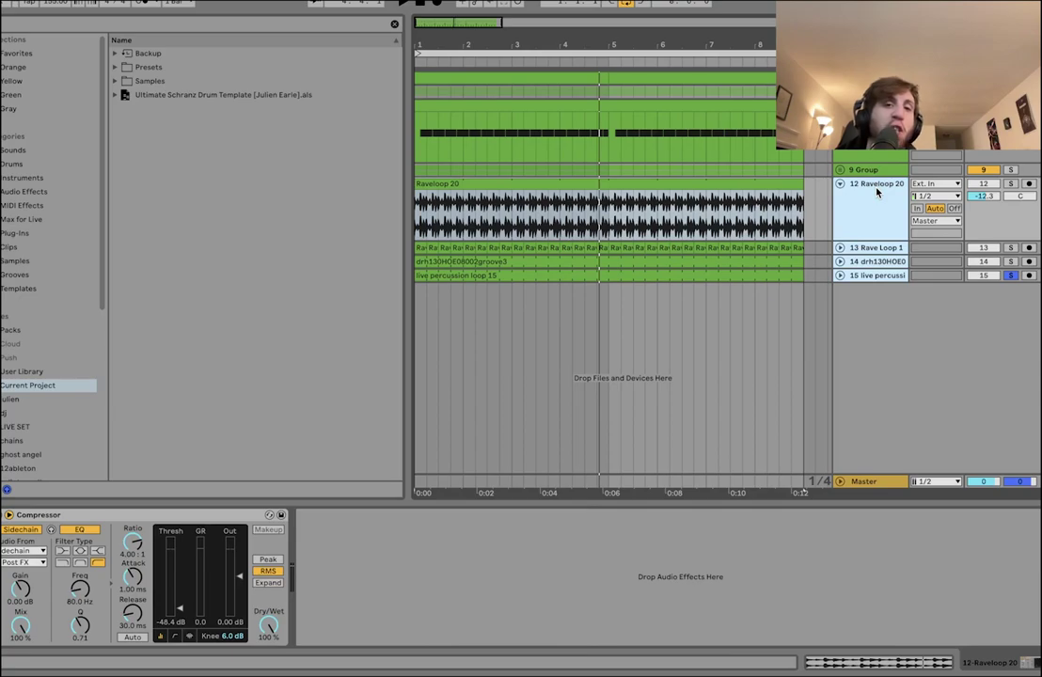
left_click(1011, 184)
key("space")
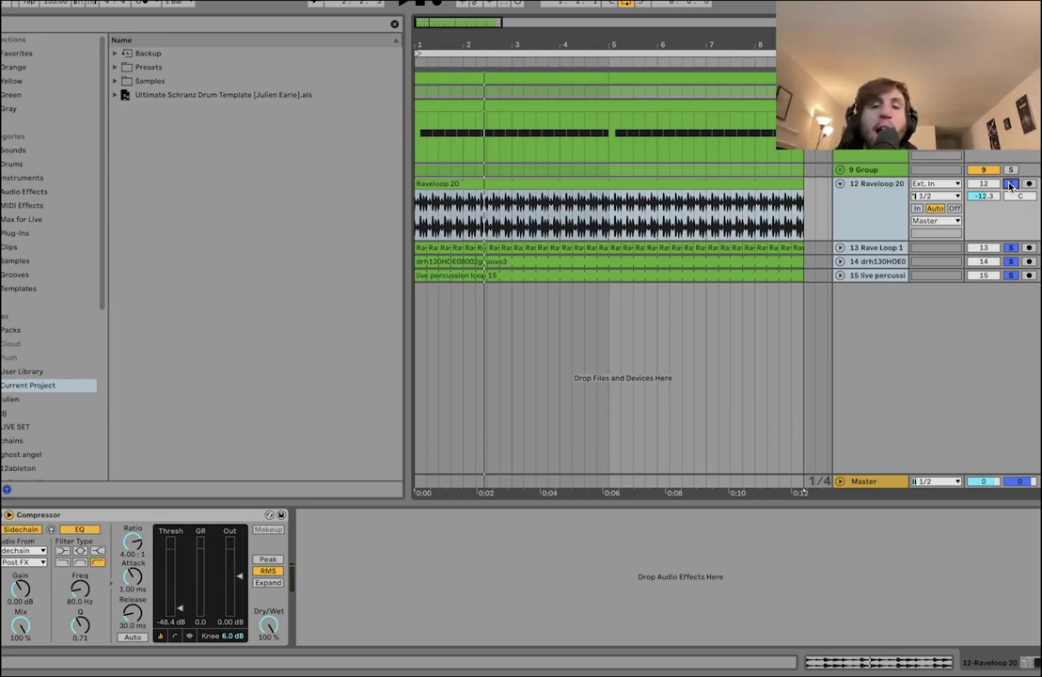
- Audition the loop tracks 12 to 15 individually by soloing one after another, then stop playback
left_click(877, 198)
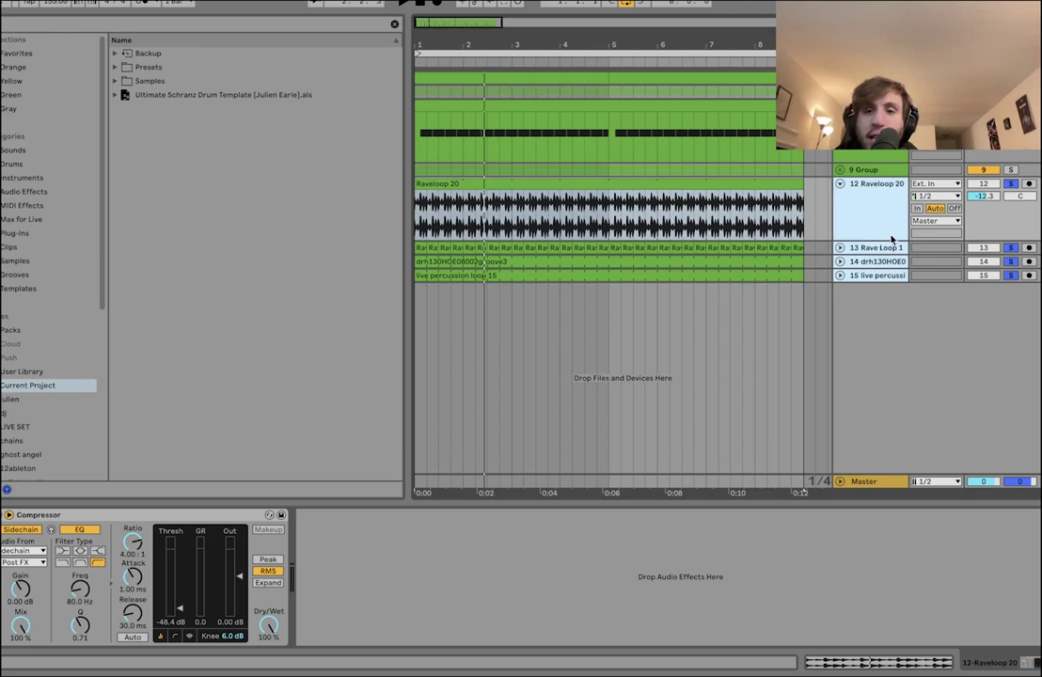
left_click(1010, 184)
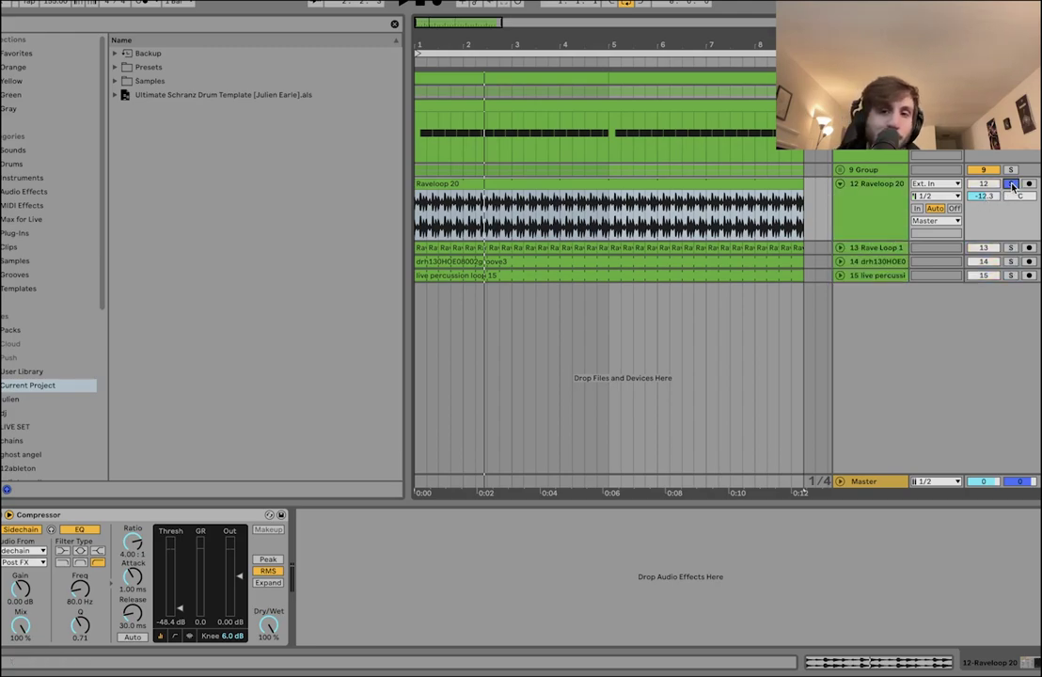
left_click(1011, 247)
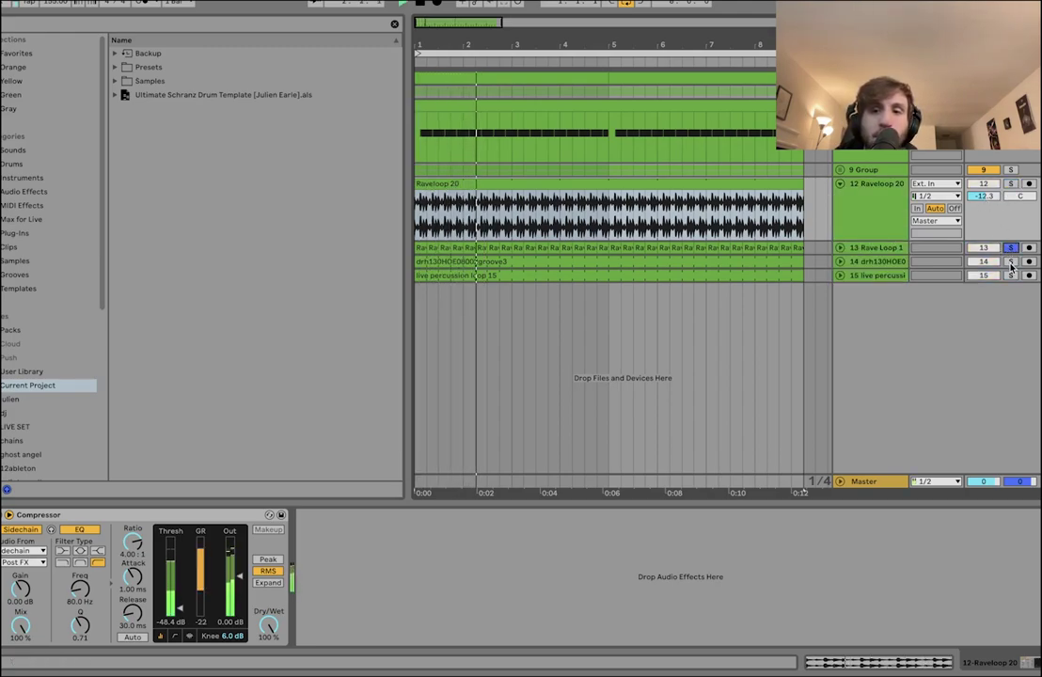
left_click(1011, 275)
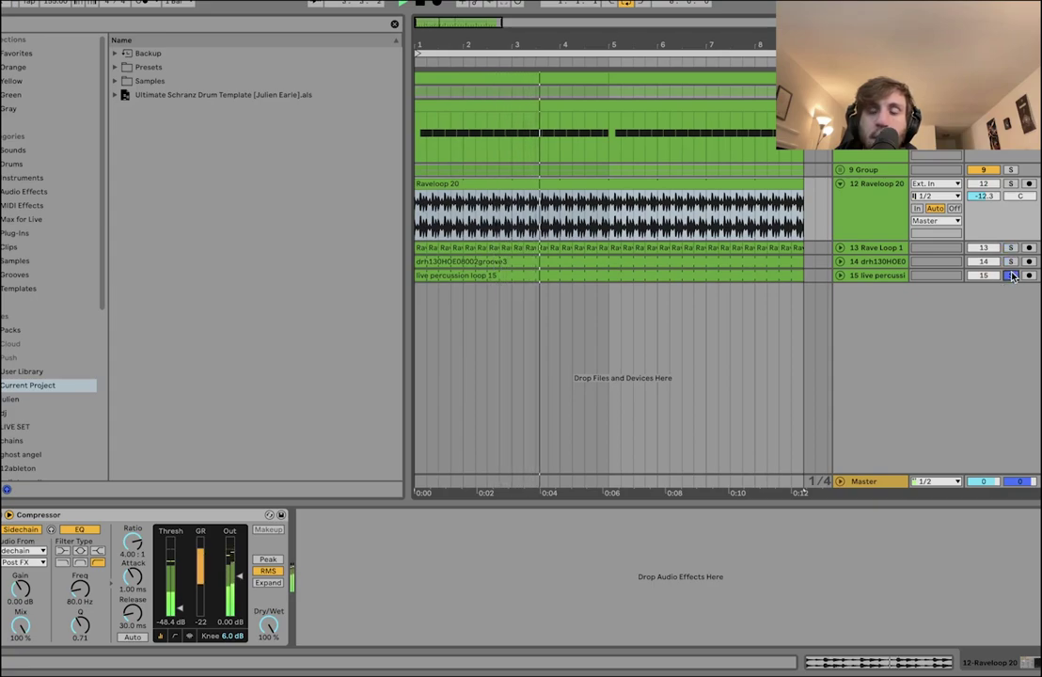
key("space")
- Solo tracks 12 to 15 together again and listen to the combined loops
left_click(904, 275)
left_click(885, 217, "shift")
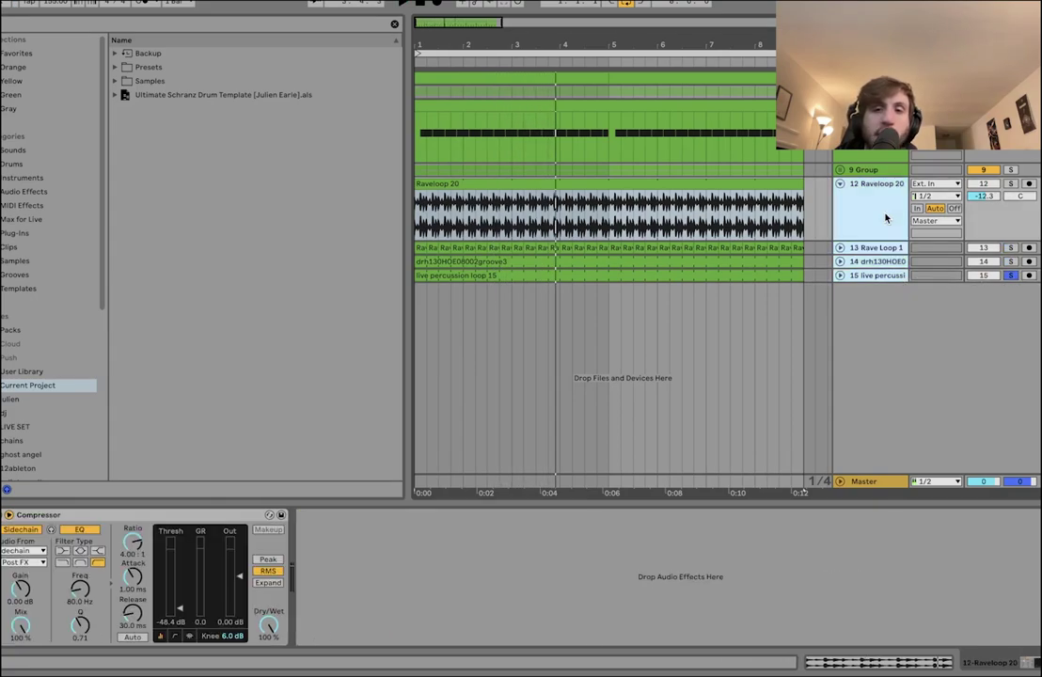
left_click(1011, 184)
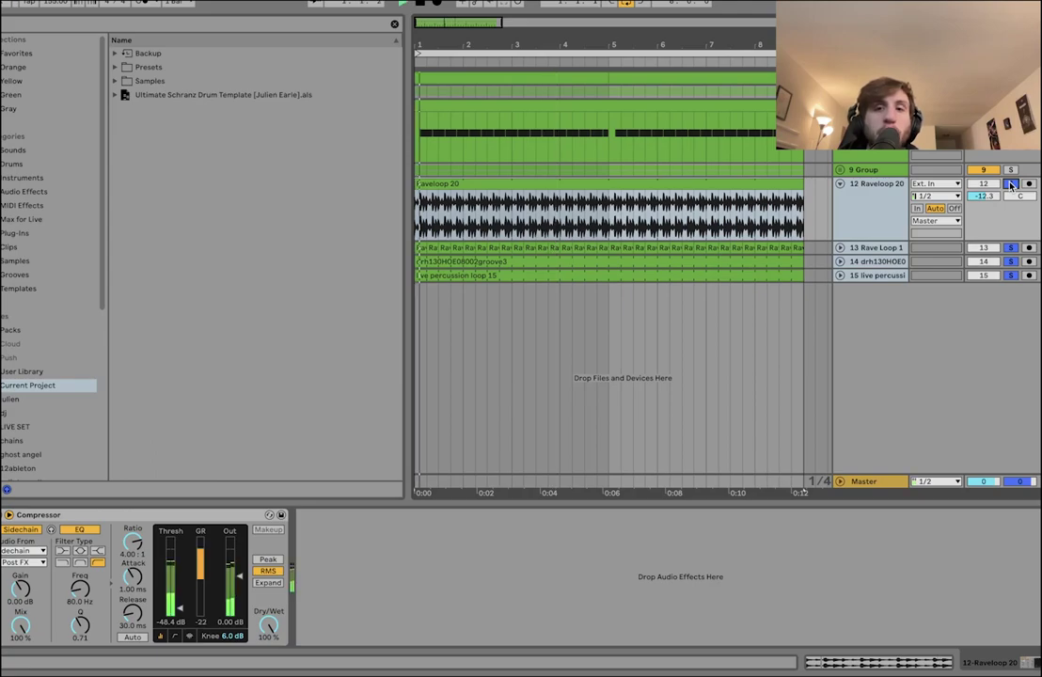
left_click(885, 199)
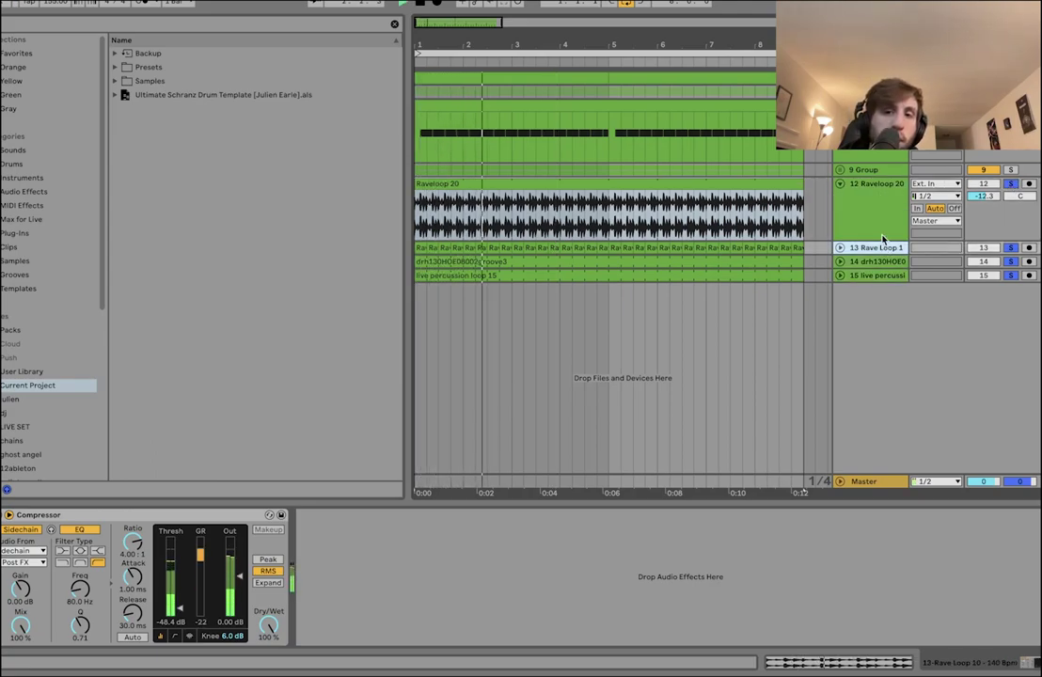
- Solo and play the loop tracks from 12 to 15 separately, showing track 14's effects, and select all four tracks
left_click(1013, 183)
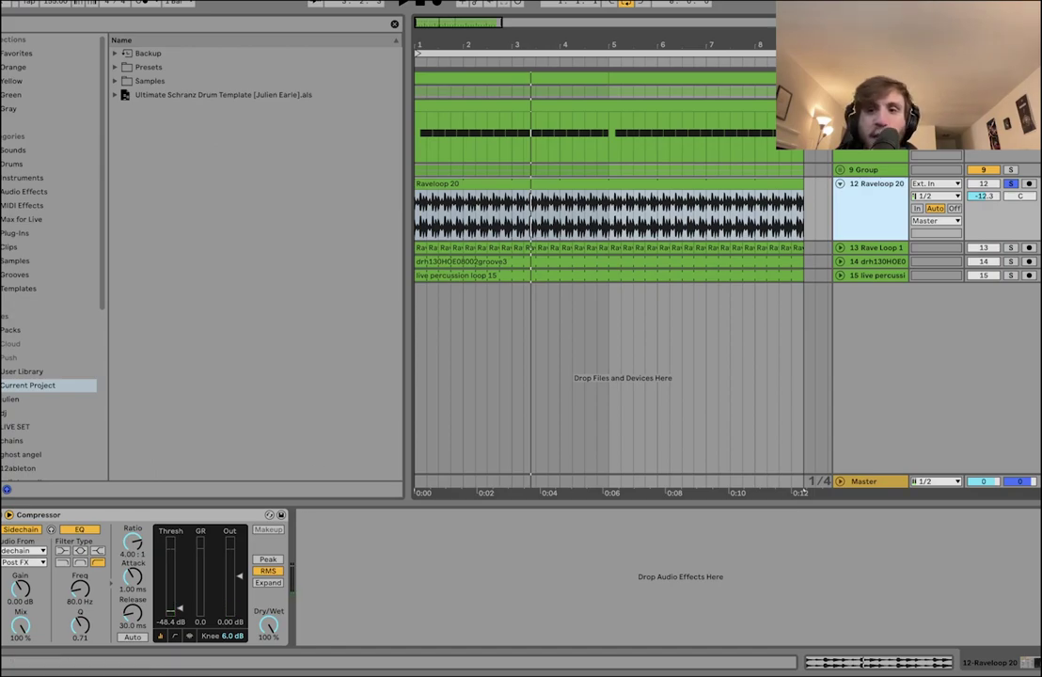
left_click(902, 252)
left_click(1010, 247)
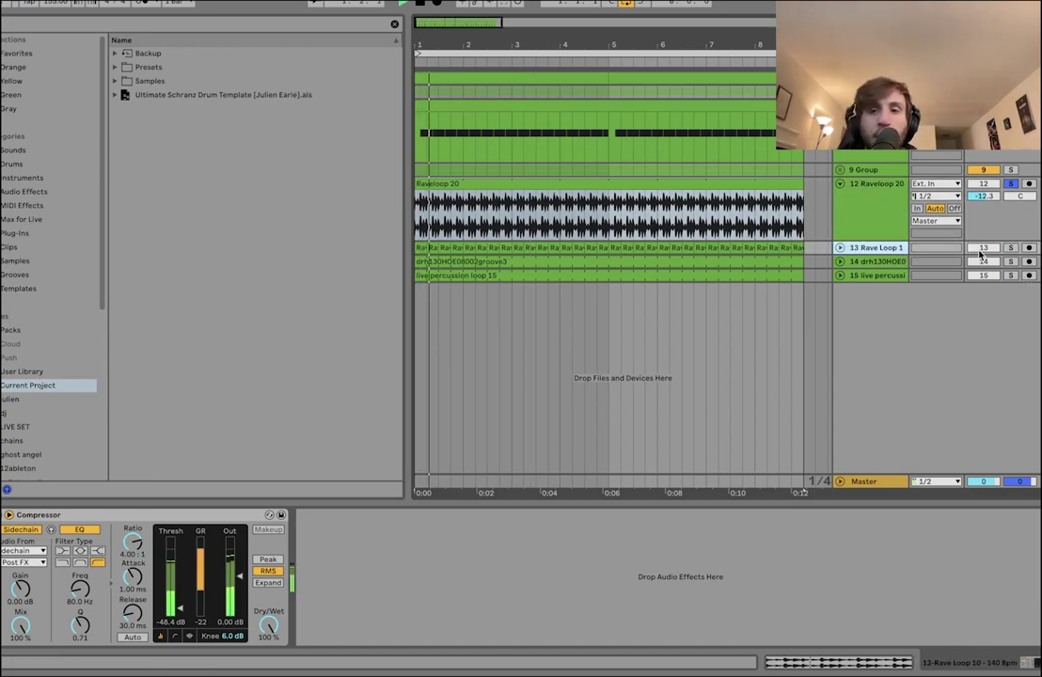
left_click(906, 267)
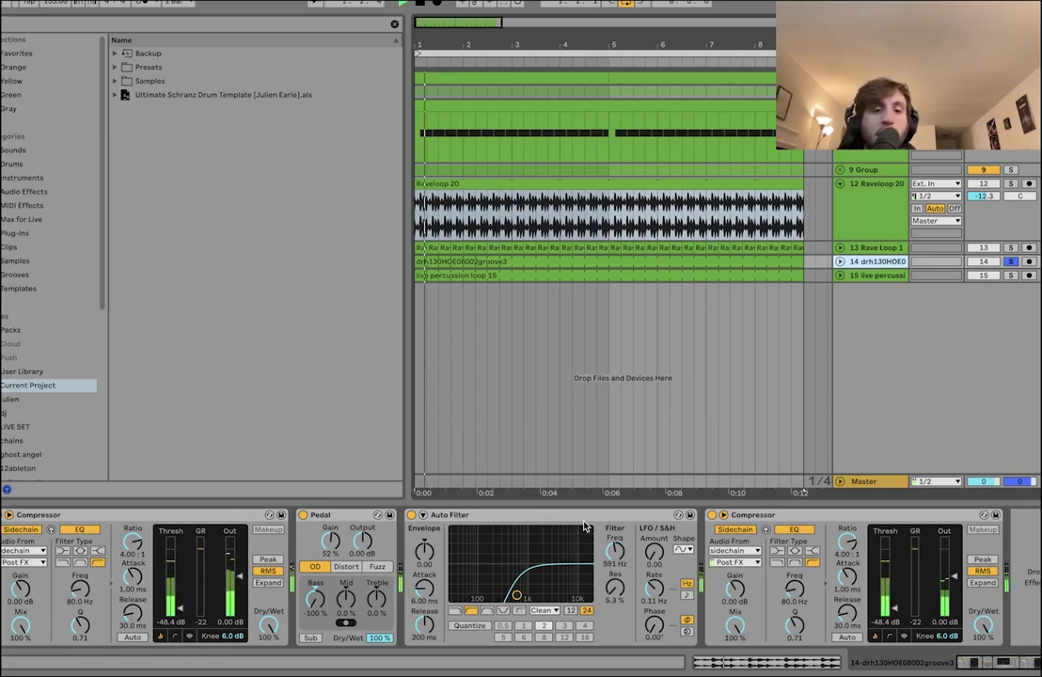
left_click(872, 275)
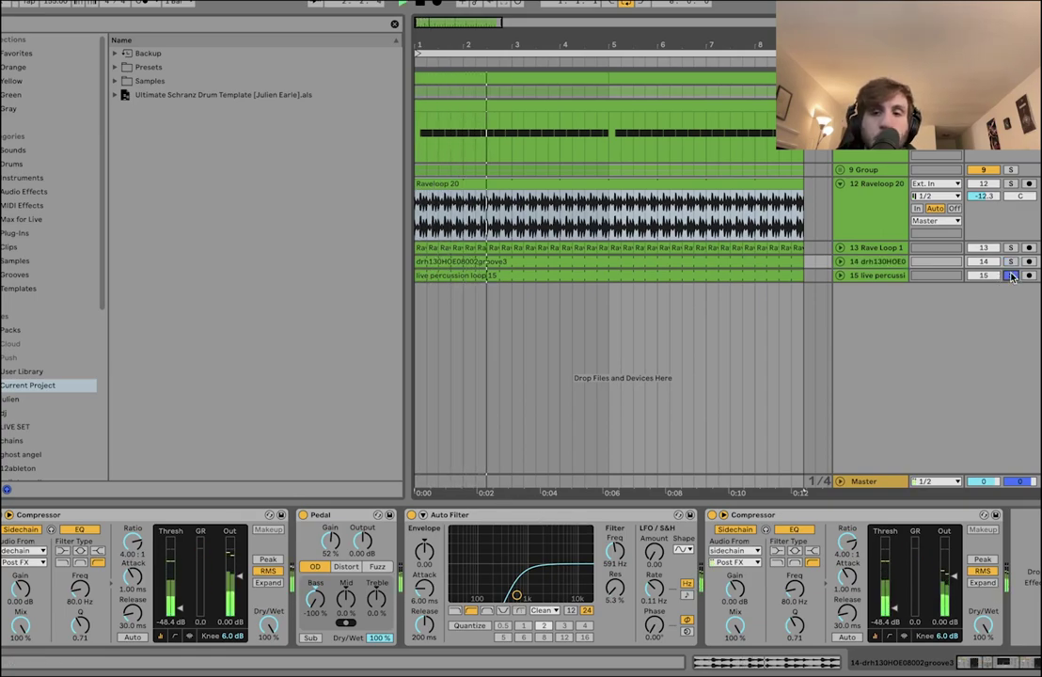
left_click(892, 222)
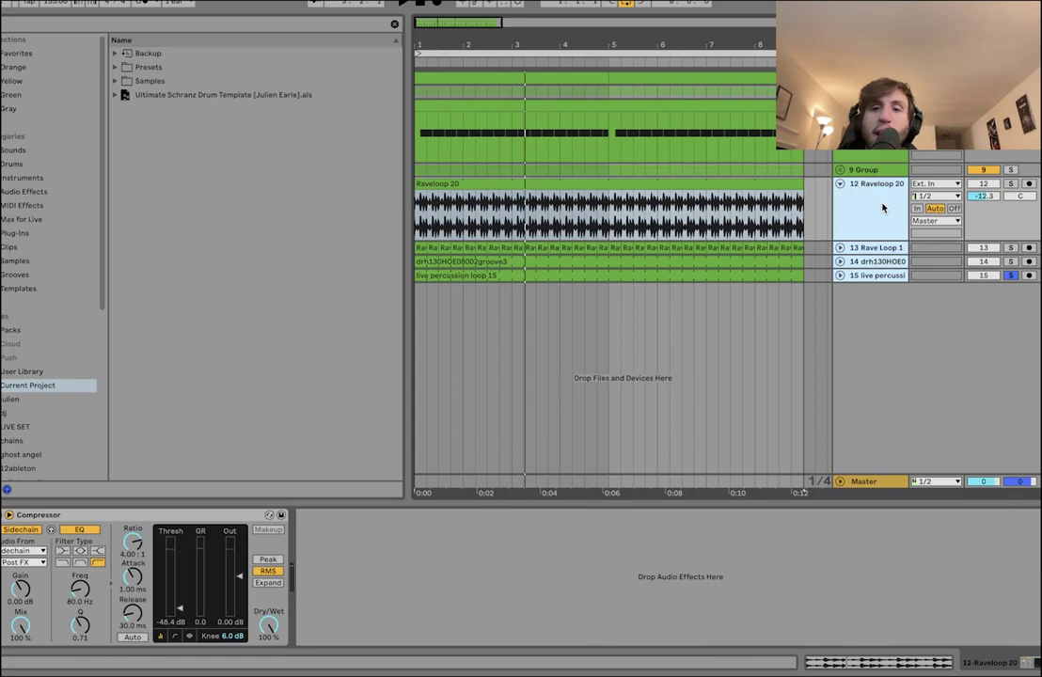